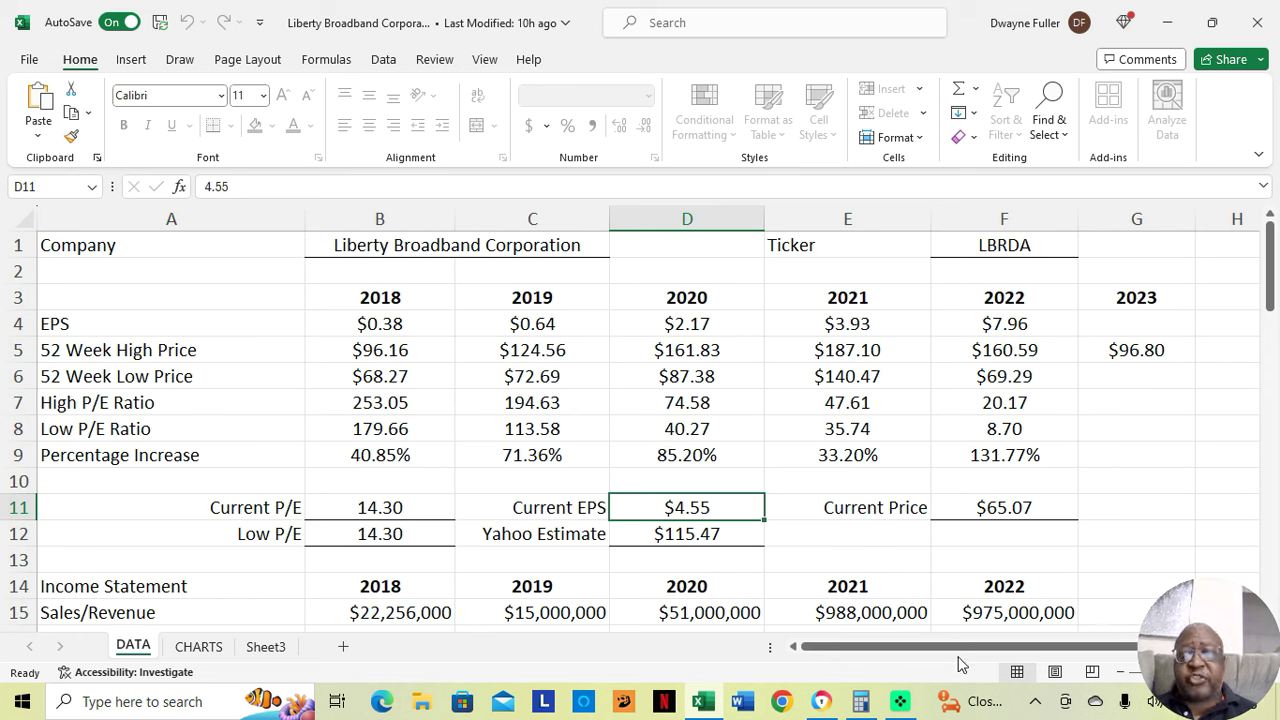
Switch to Calculator and add 12 to the current P/E of 14.30.
click(860, 706)
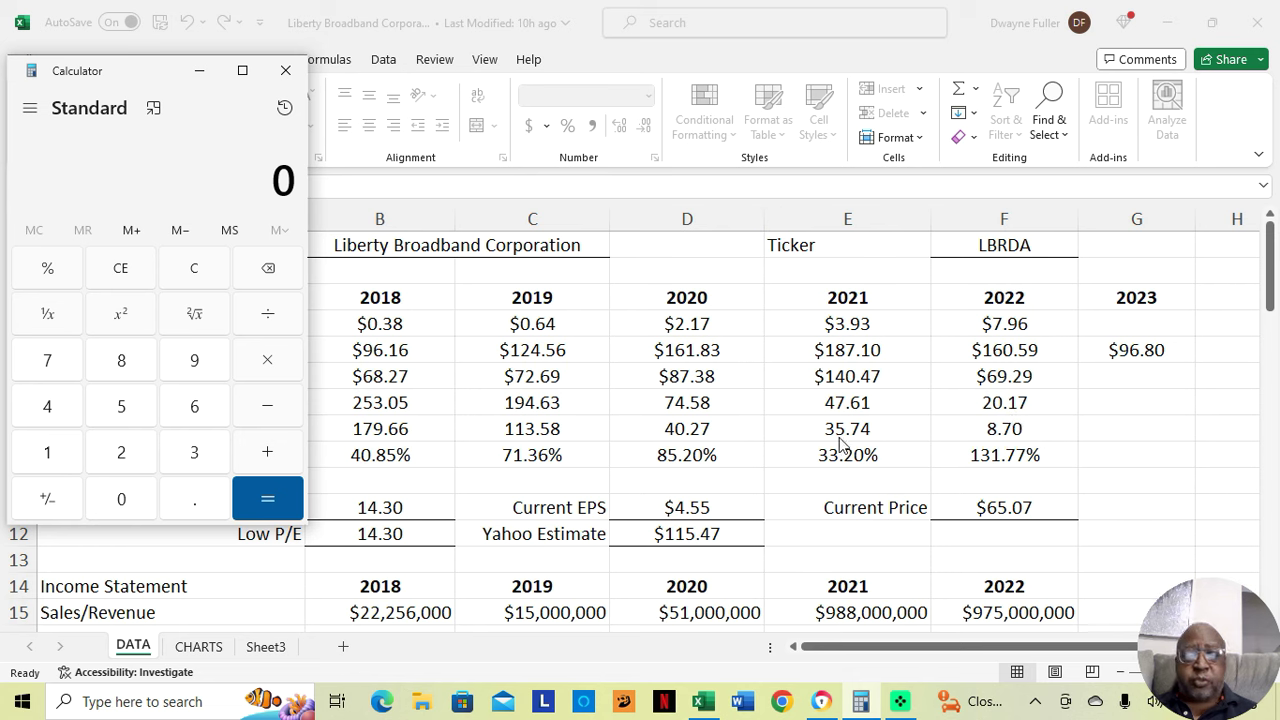
click(52, 457)
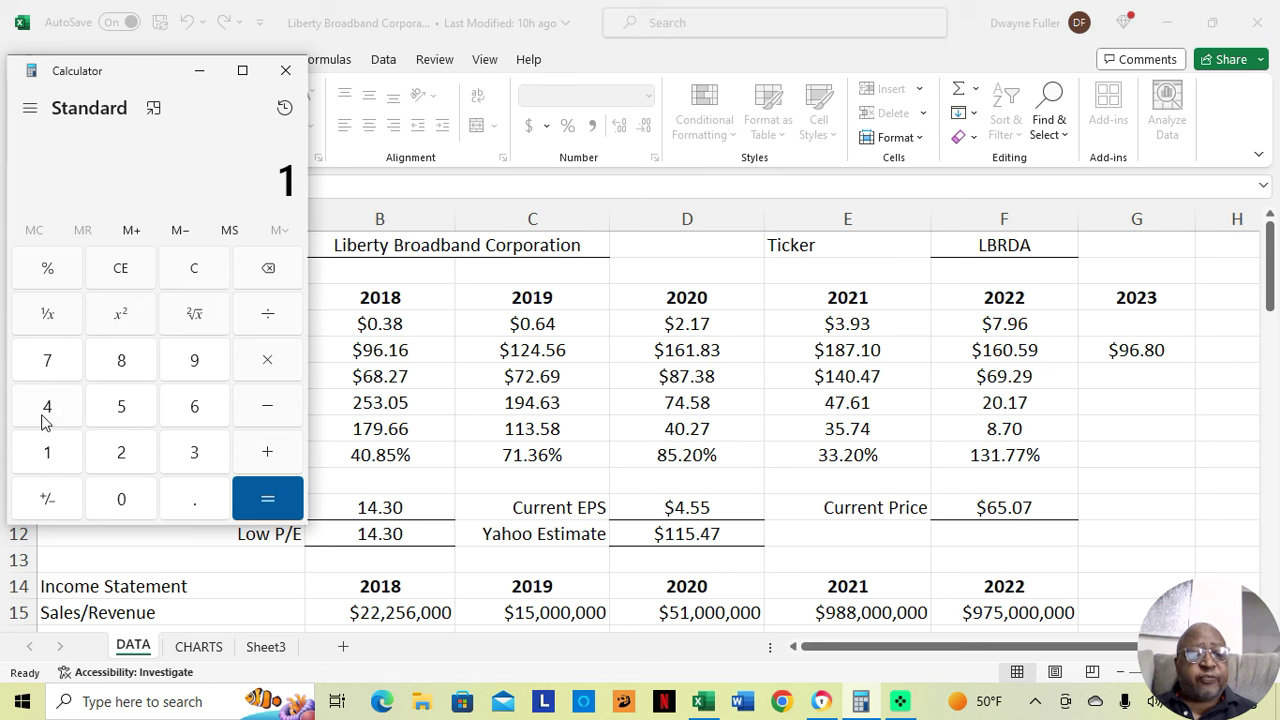
click(46, 405)
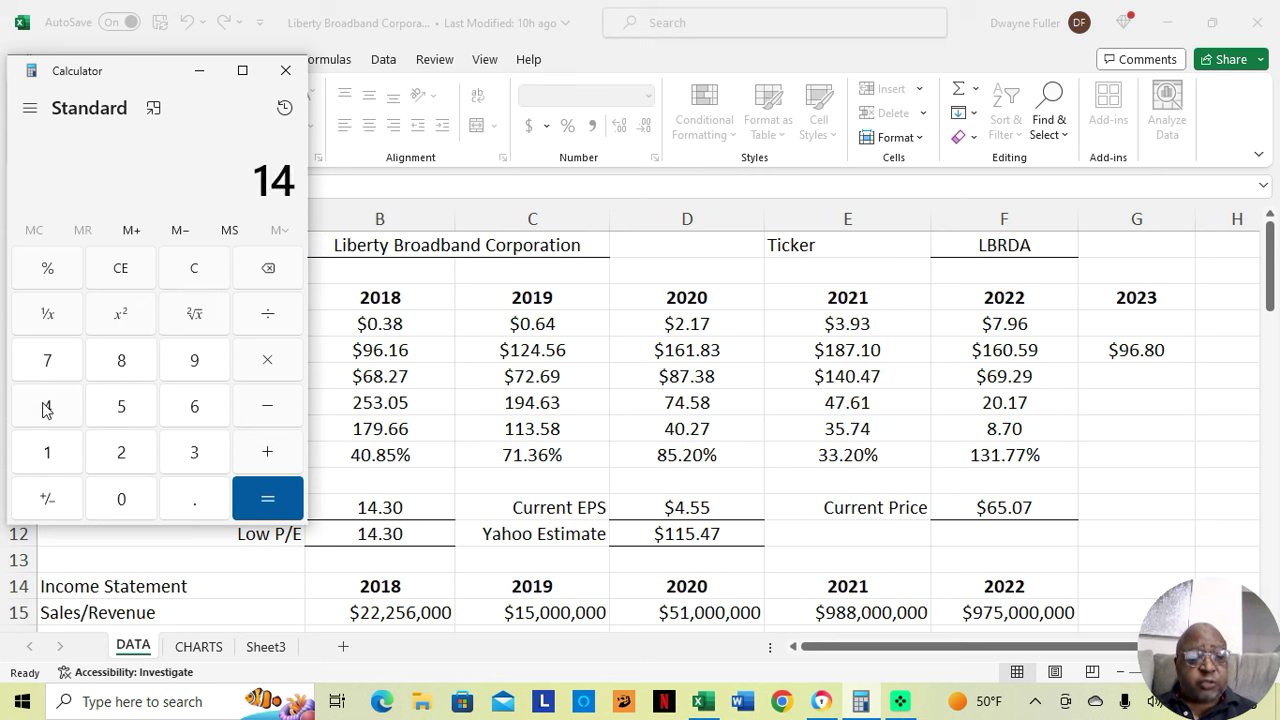
click(192, 495)
click(202, 455)
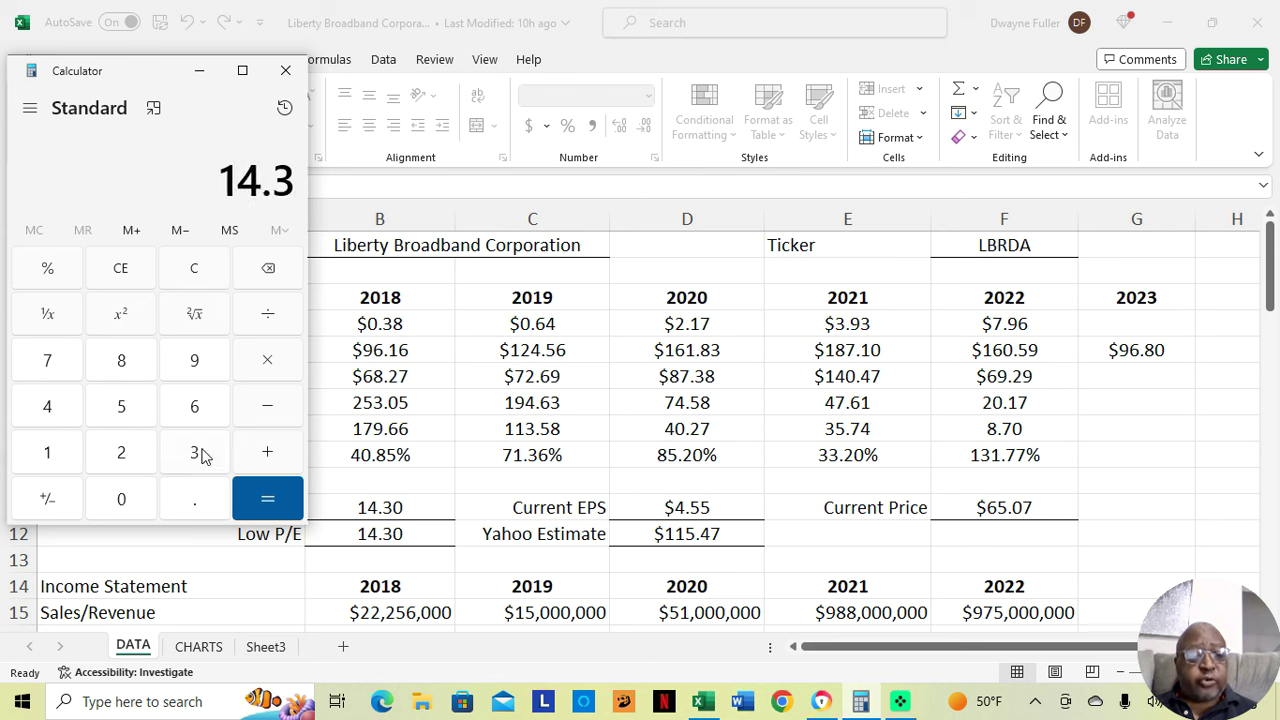
click(104, 500)
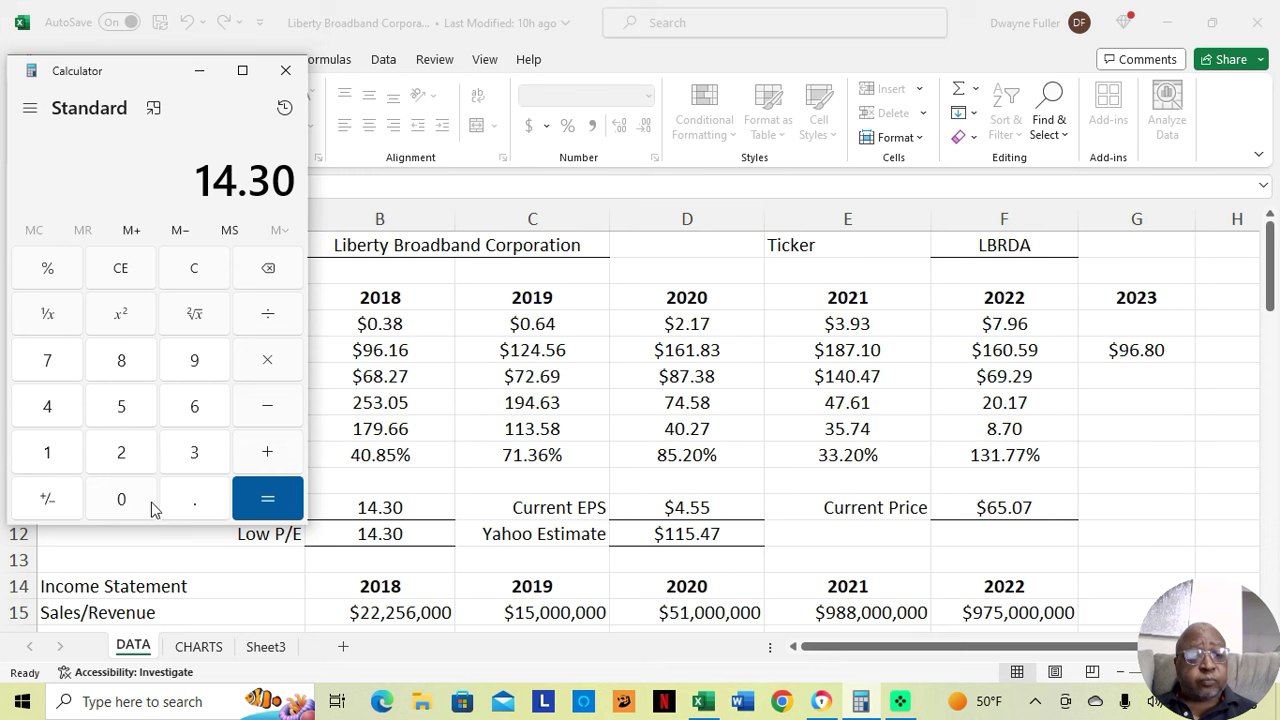
click(276, 458)
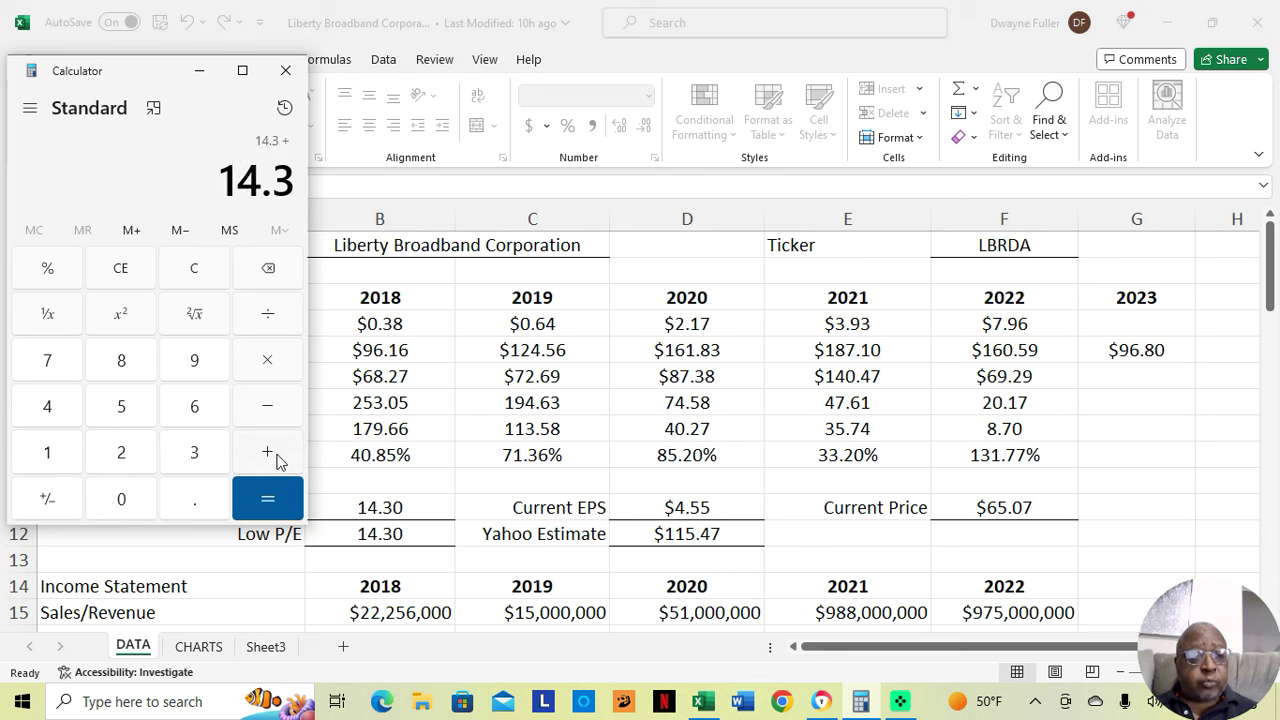
click(75, 456)
click(113, 456)
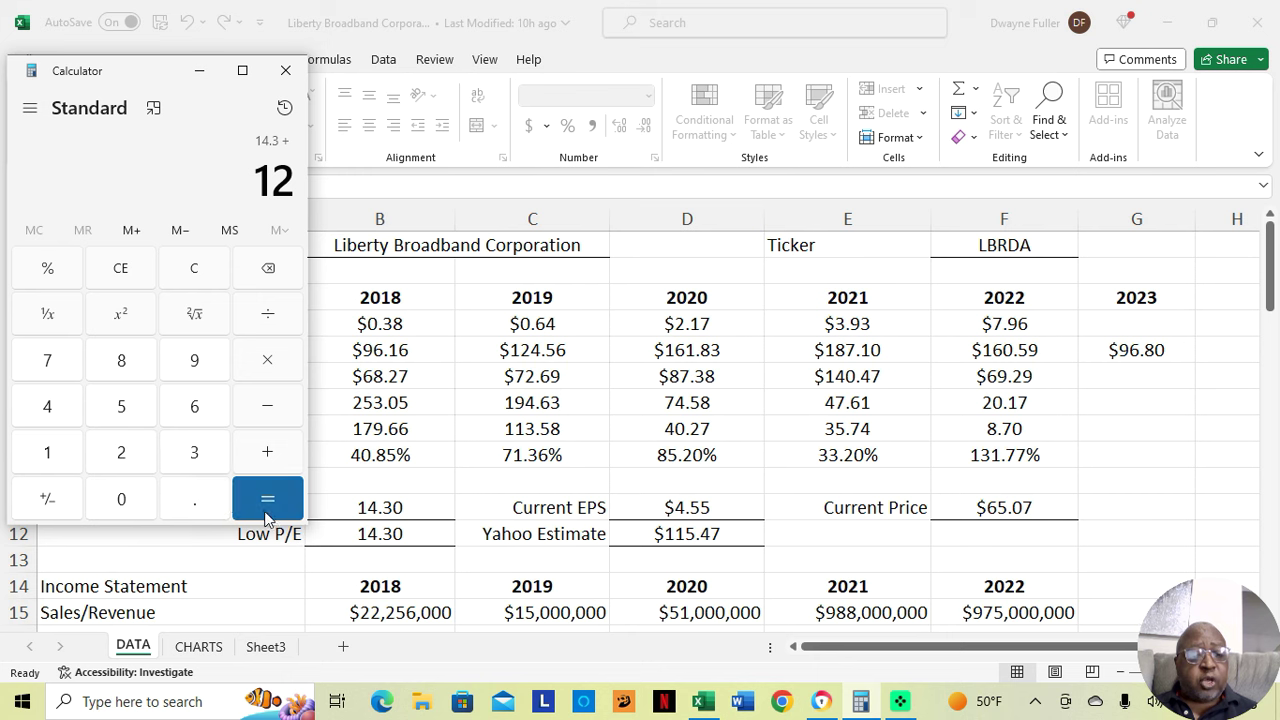
click(288, 516)
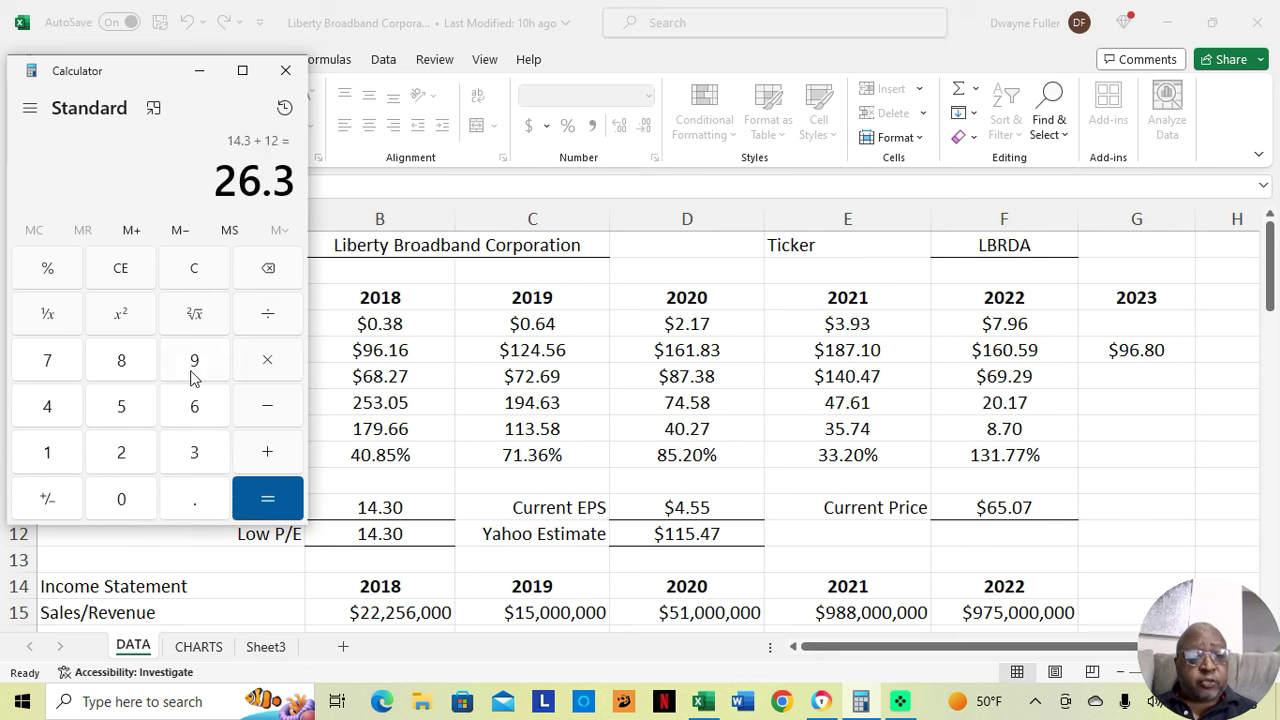
Multiply the sum by the current EPS of 4.55 to estimate a share price.
click(267, 362)
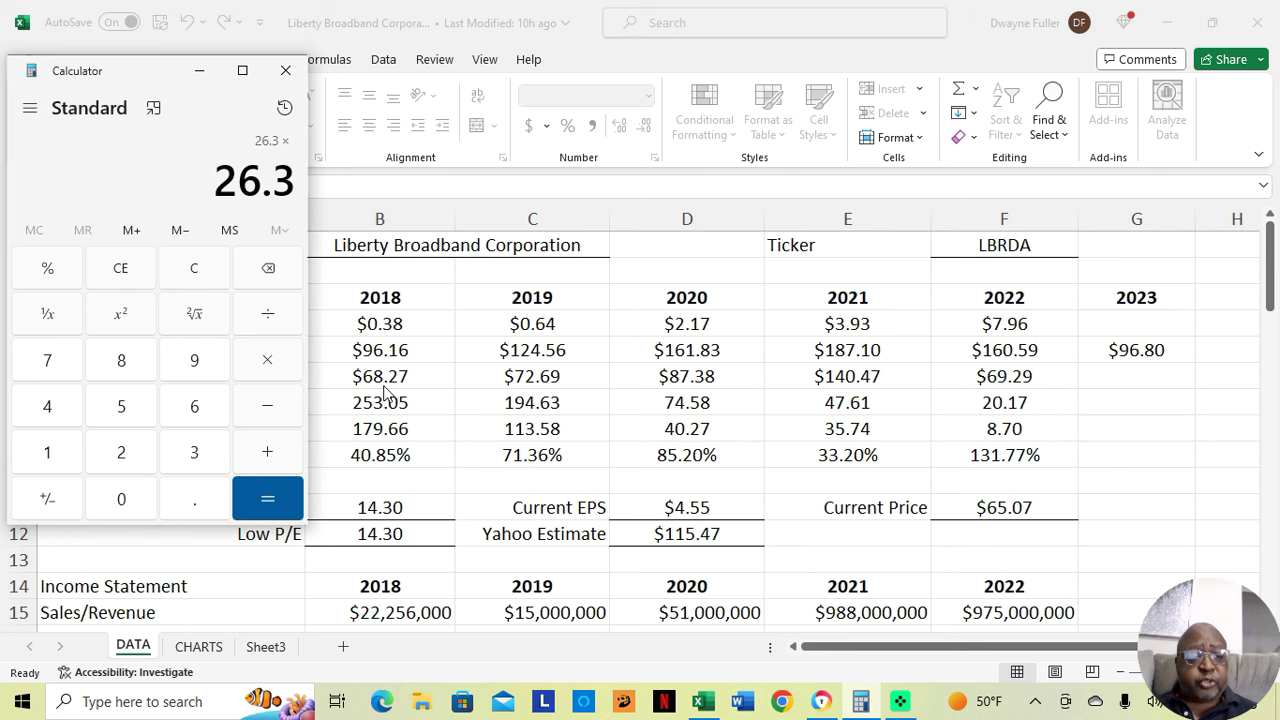
click(47, 406)
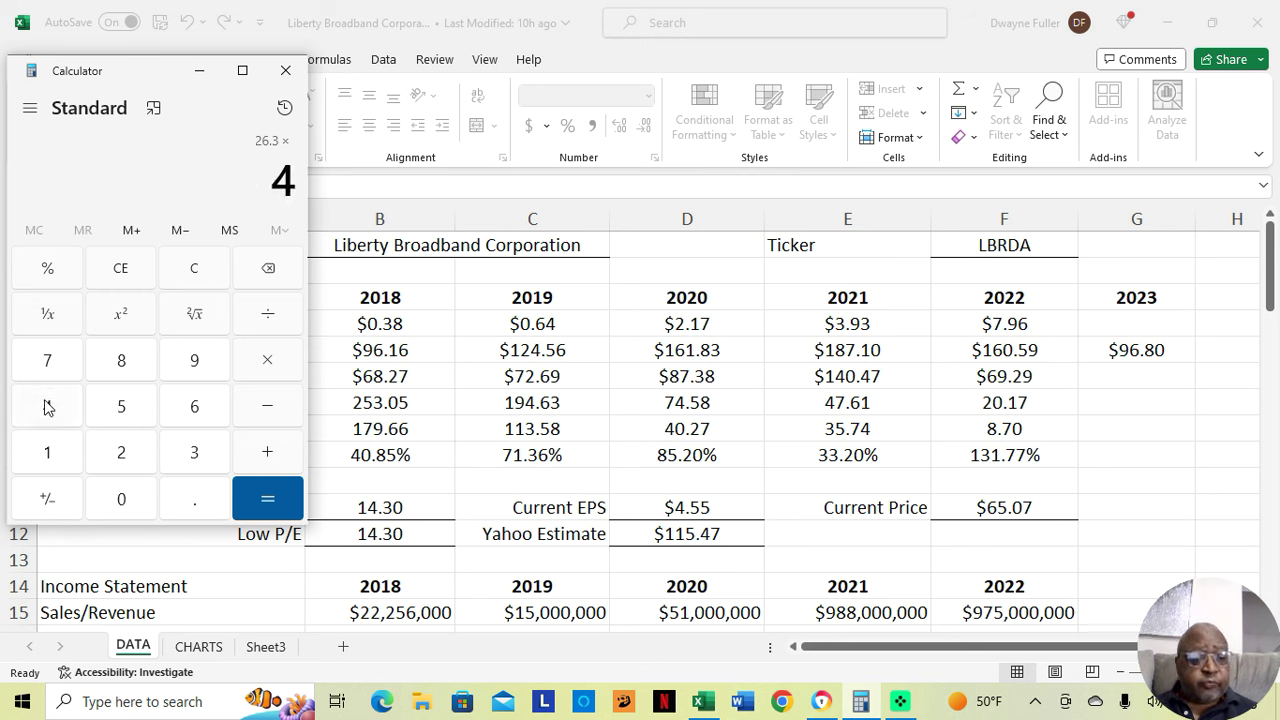
click(180, 497)
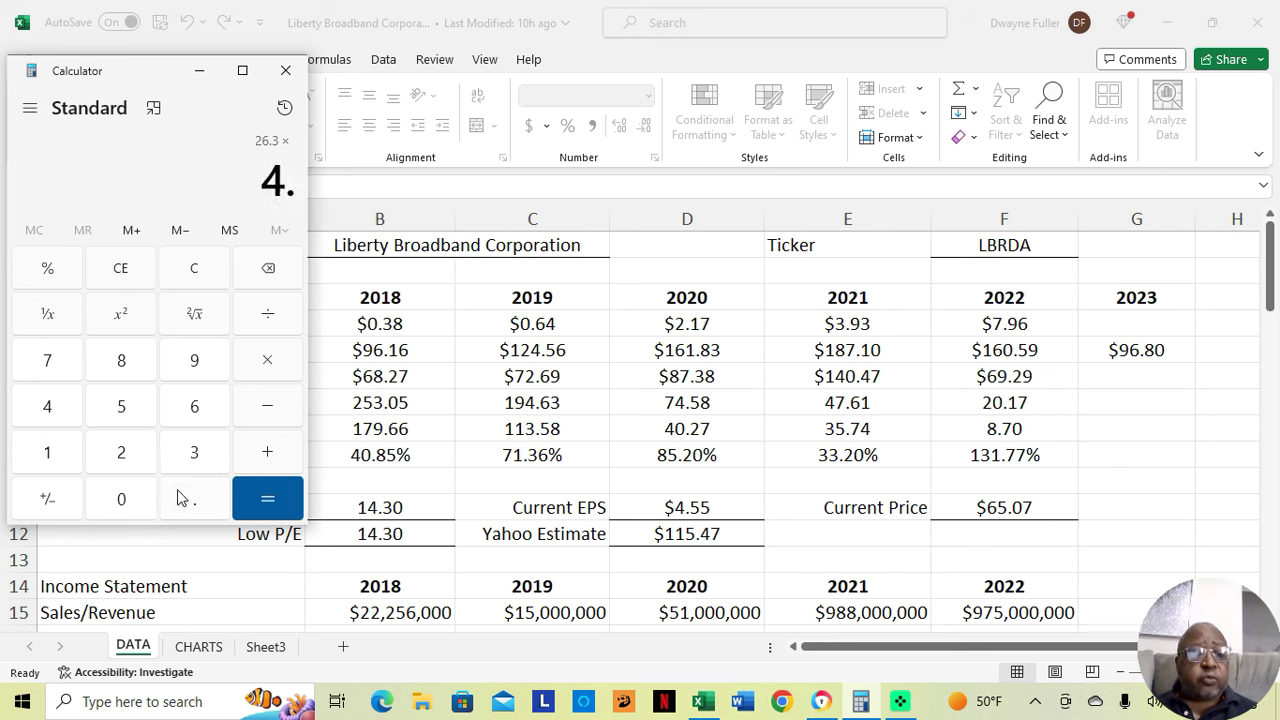
click(121, 407)
click(121, 408)
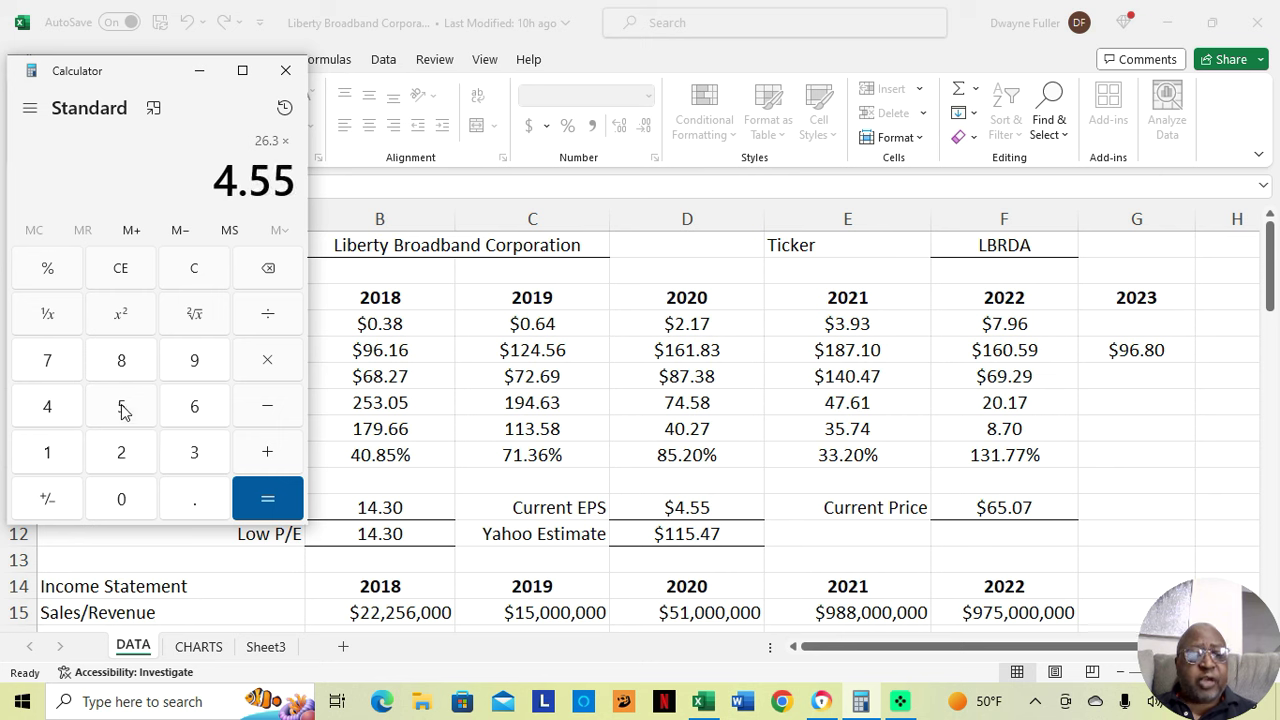
click(280, 497)
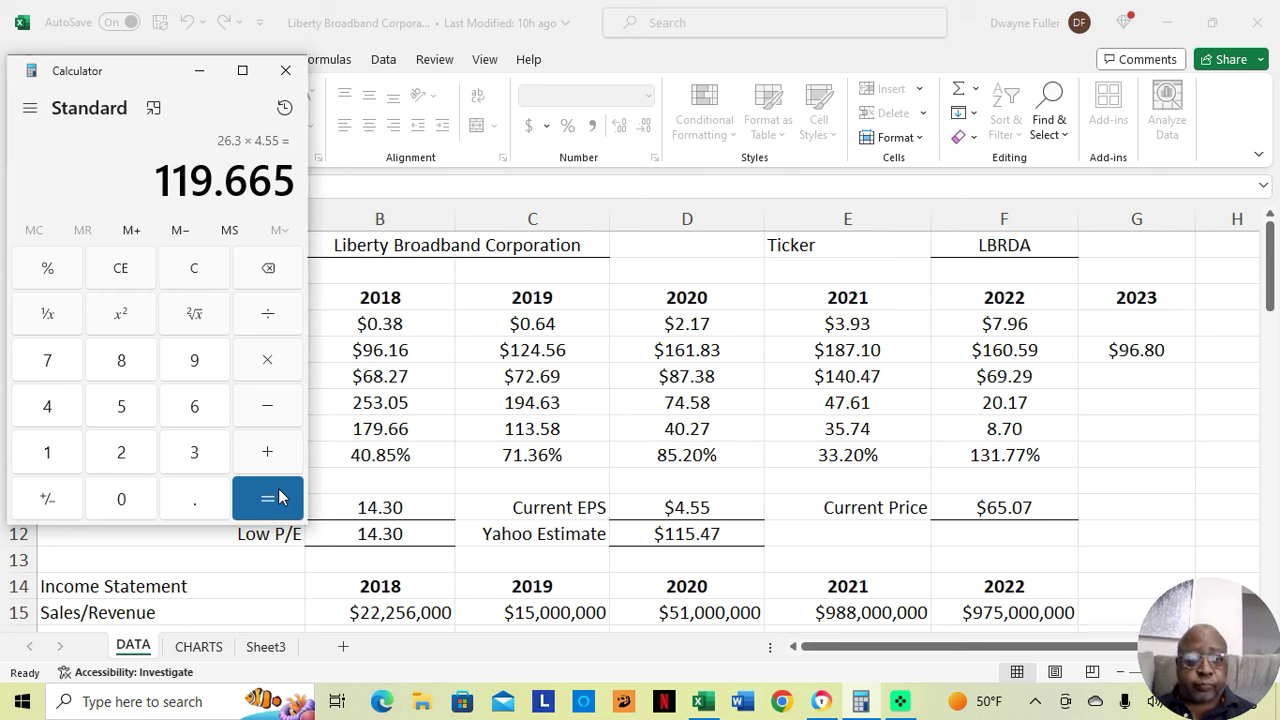
Clear the calculation, multiply the 2022 low P/E of 8.70 by the EPS of 4.55, and return to the Excel workbook with Calculator cleared and minimized.
click(185, 268)
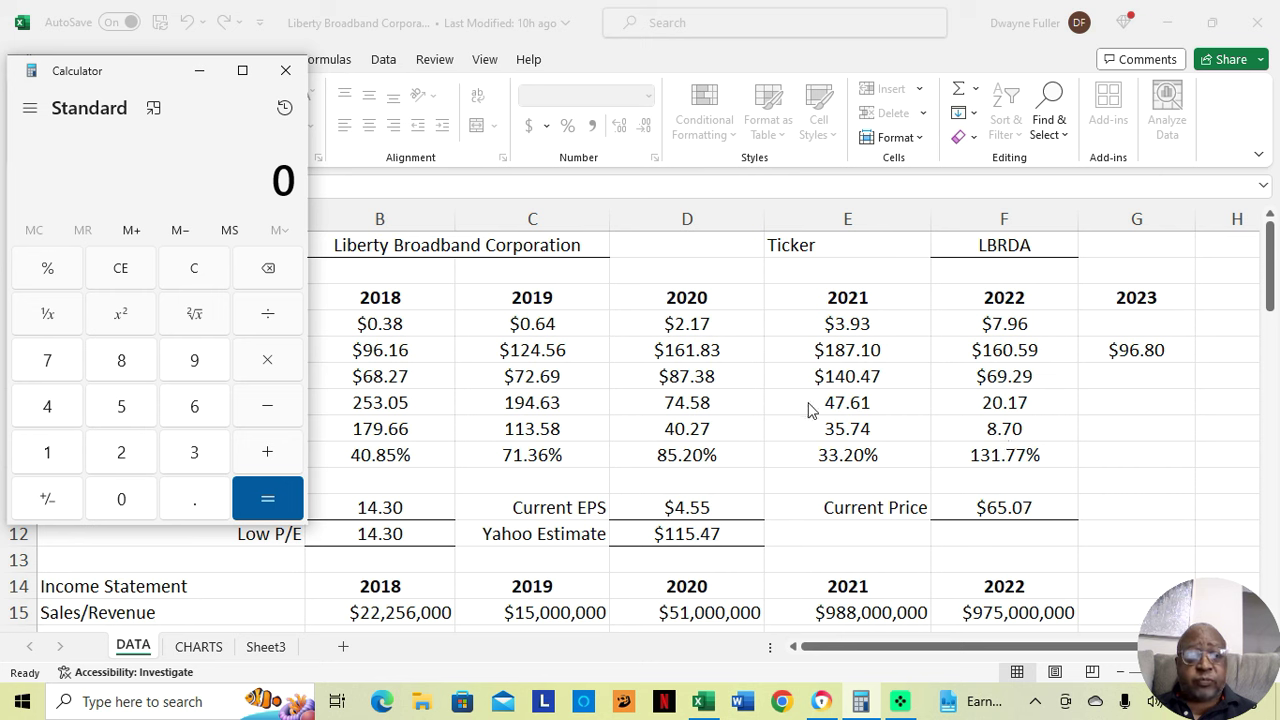
click(119, 368)
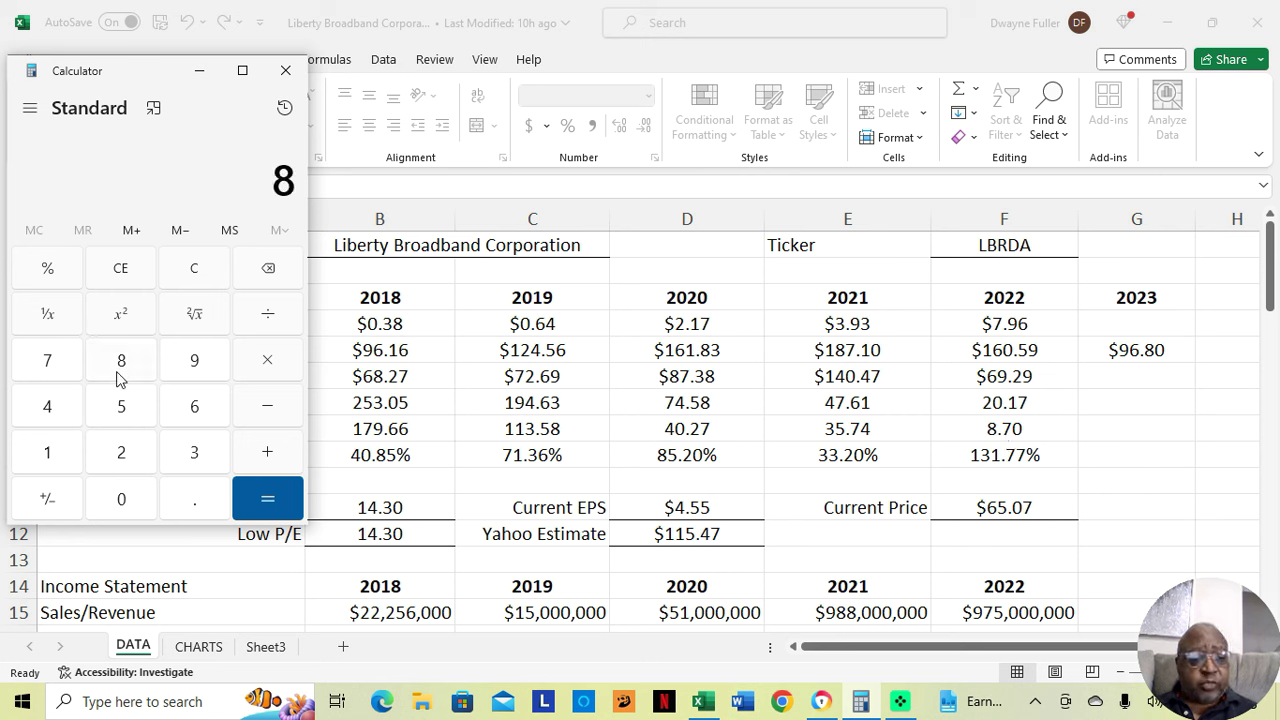
click(186, 497)
click(36, 367)
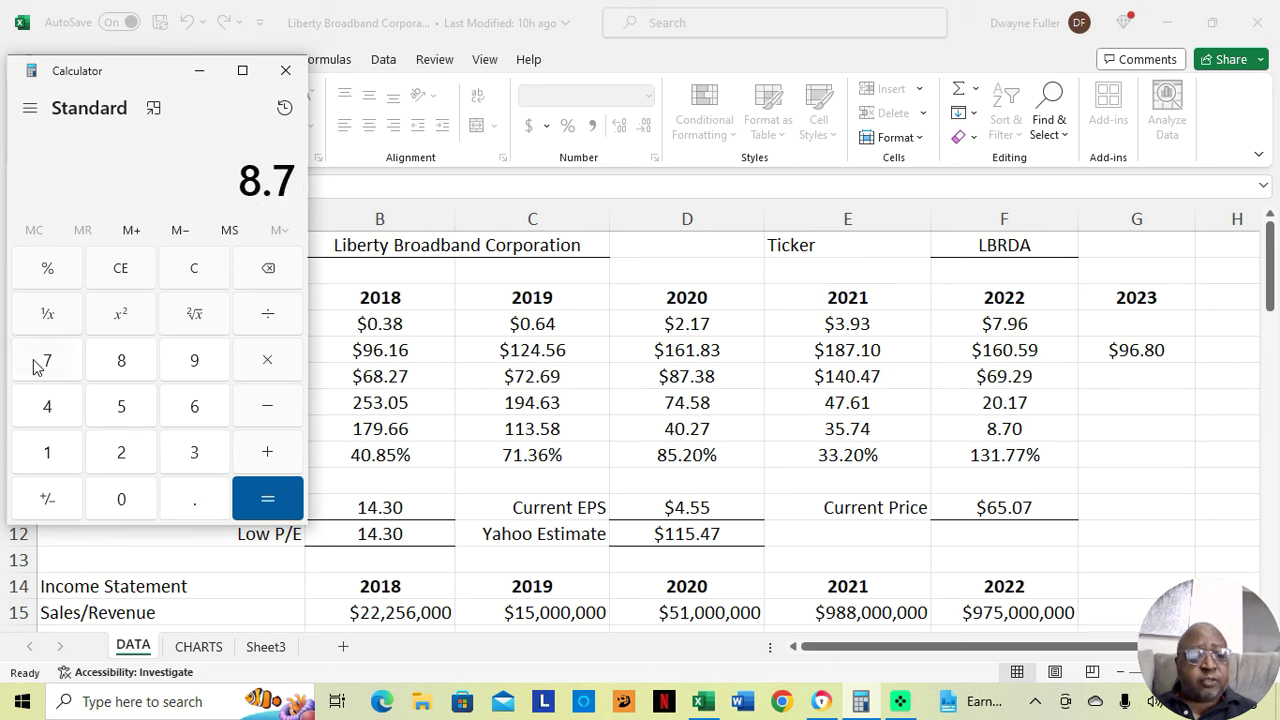
click(119, 505)
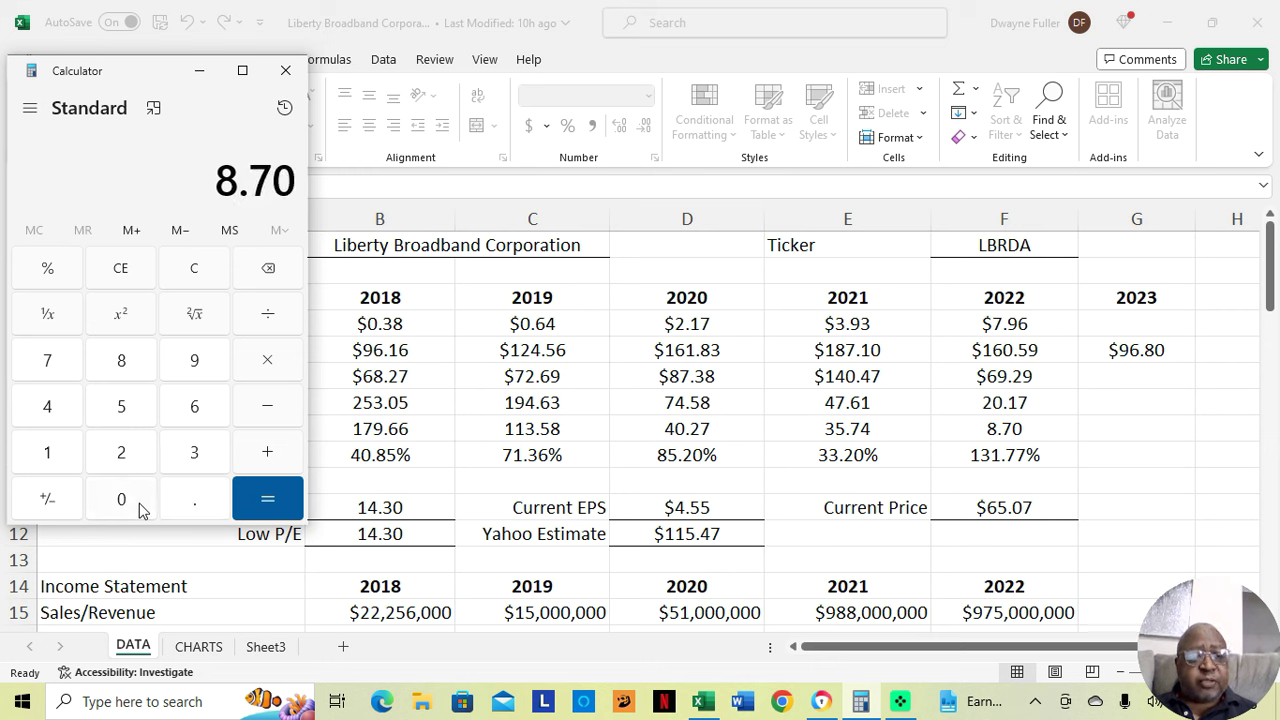
click(281, 366)
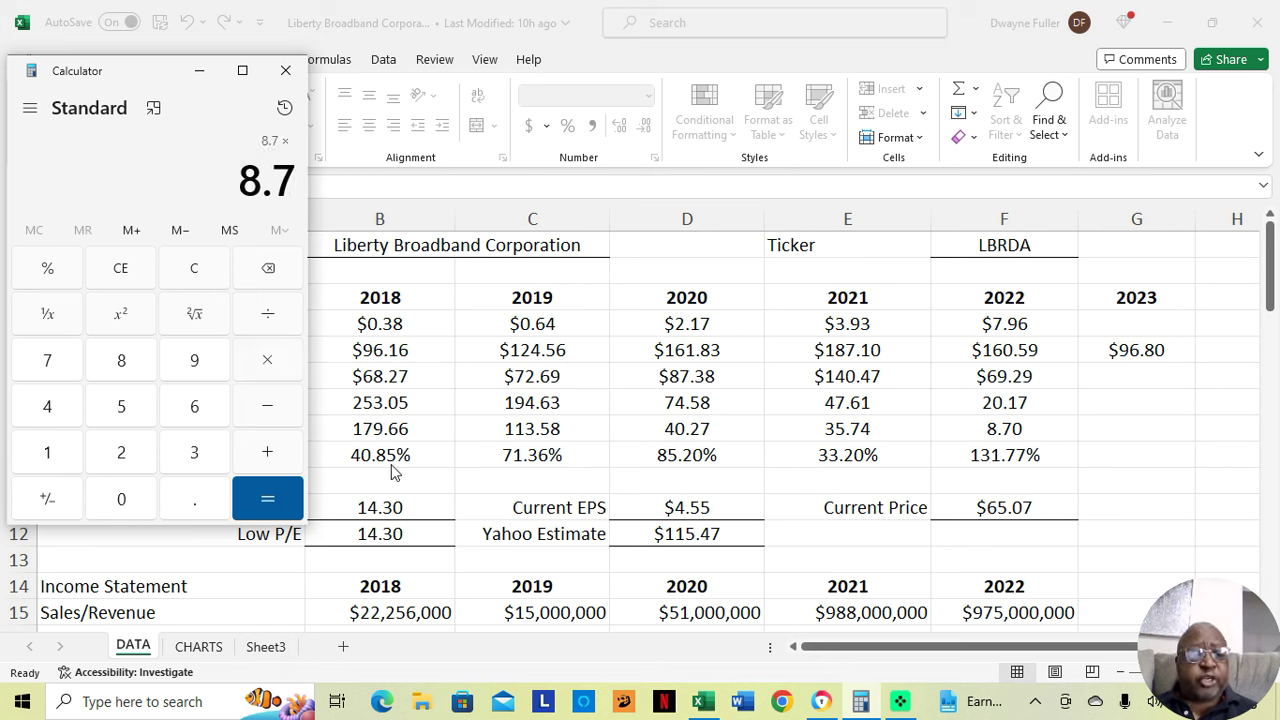
click(45, 408)
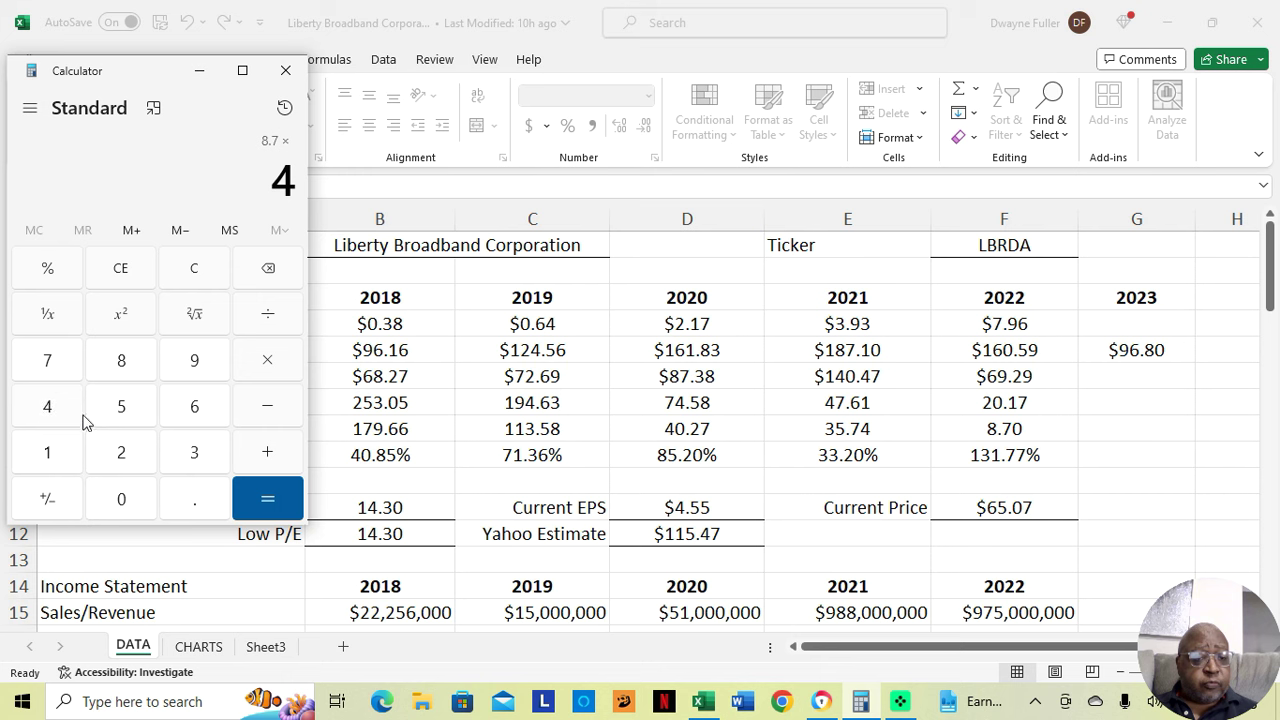
click(186, 499)
click(121, 406)
click(121, 406)
click(270, 500)
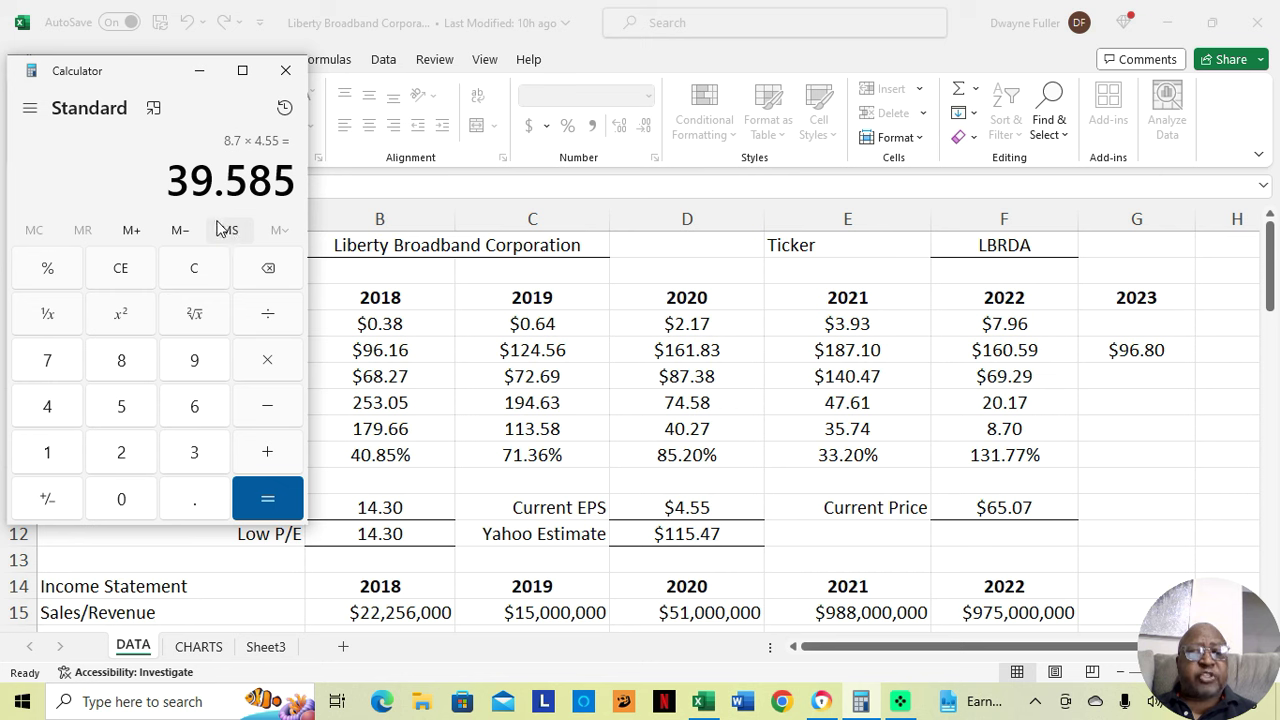
click(197, 270)
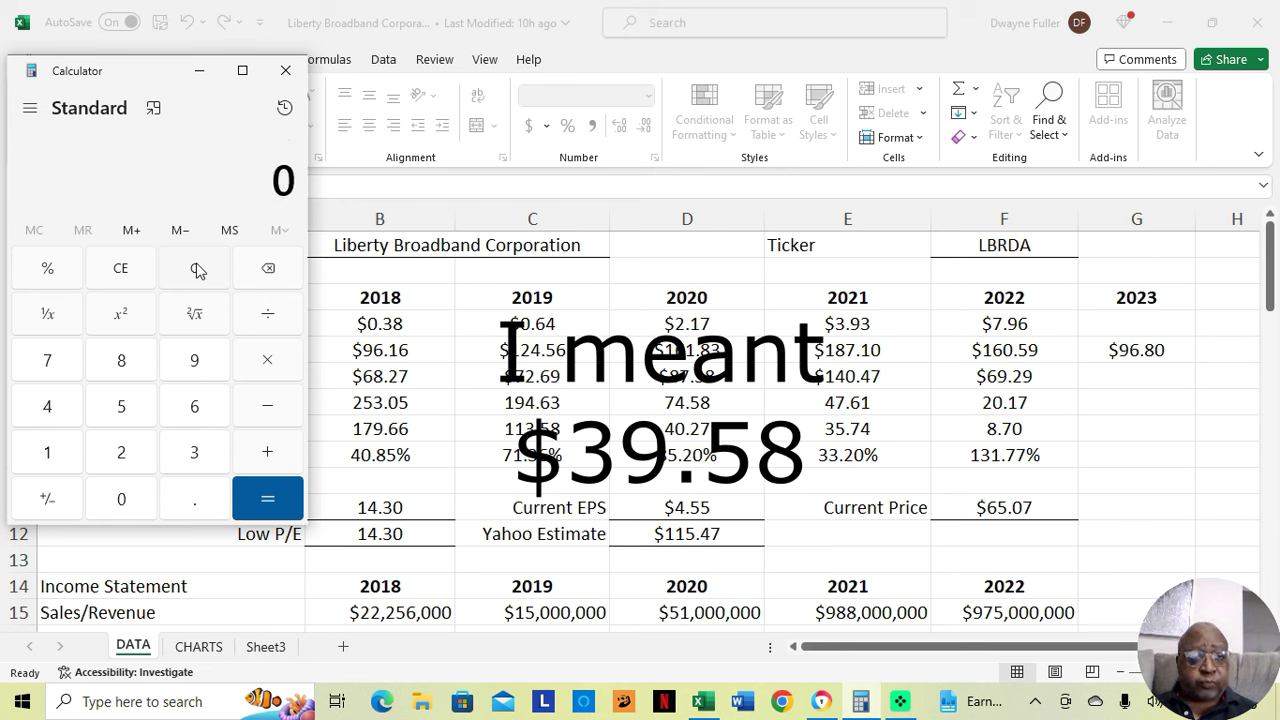
click(200, 72)
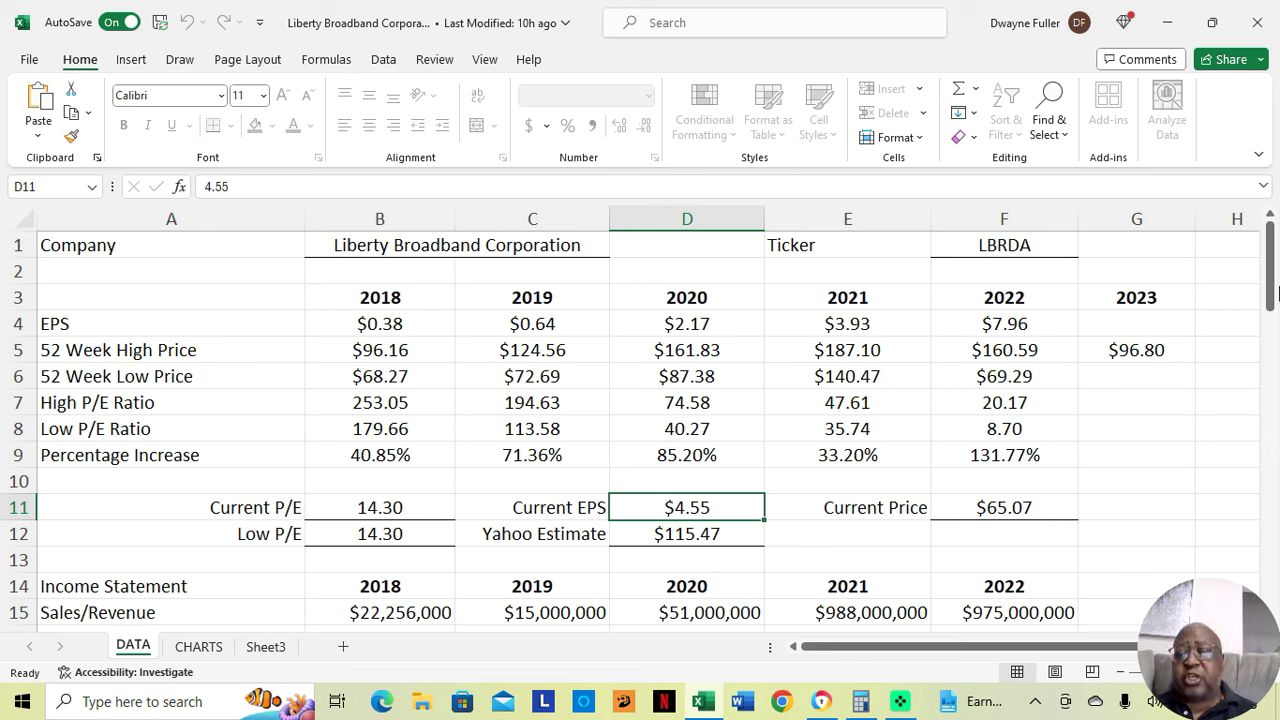
Examine the income statement, equity and debt ratios, and balance sheet for 2018 to 2022 on the DATA sheet.
drag(1270, 247, 1270, 247)
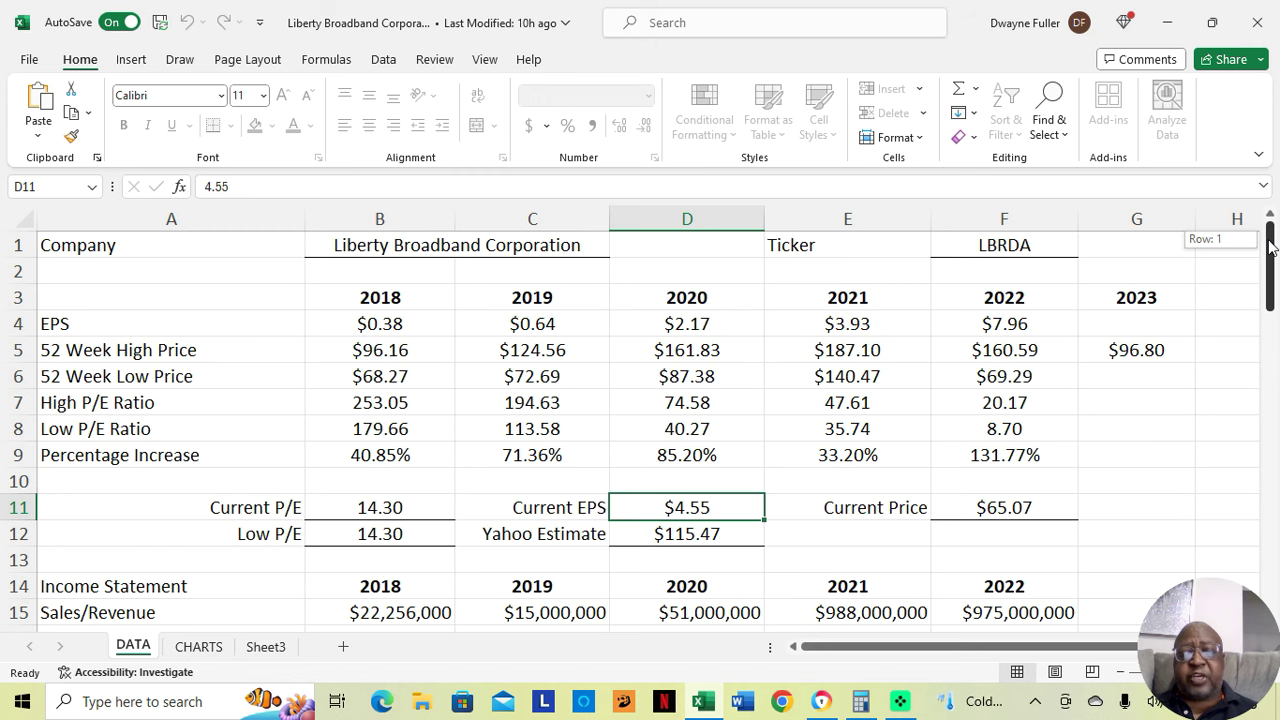
drag(1270, 247, 1277, 320)
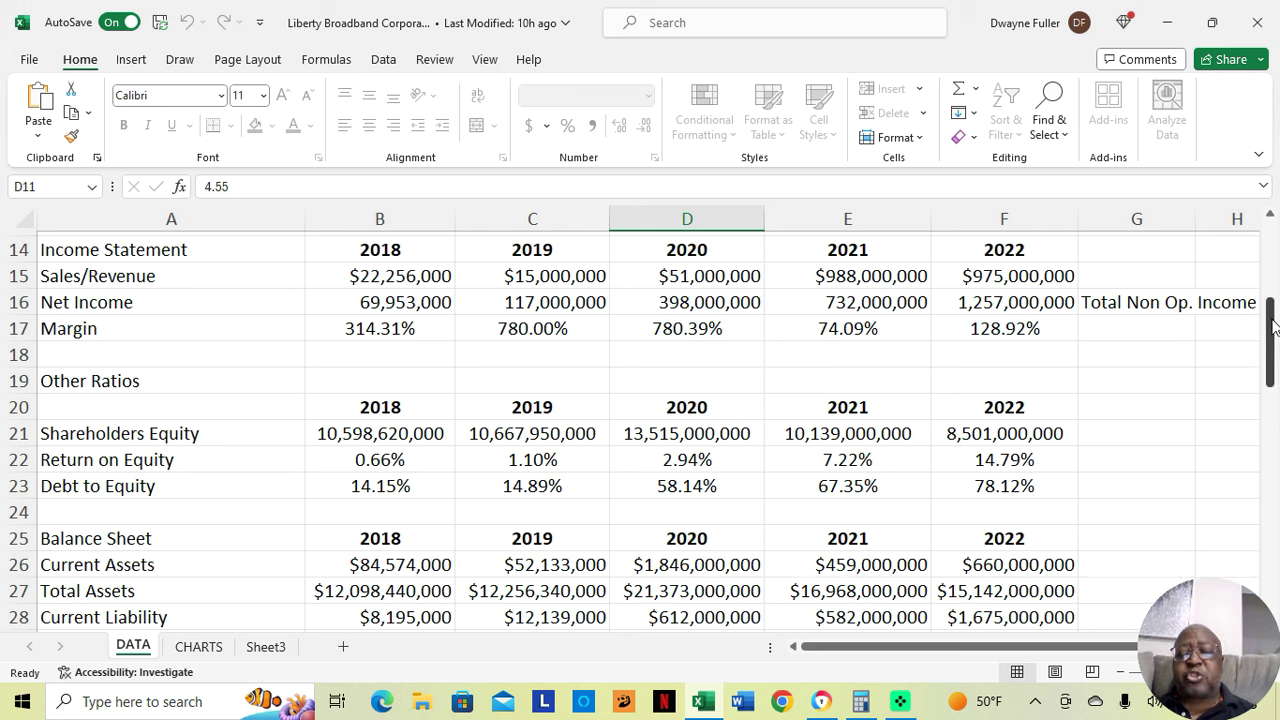
drag(1273, 327, 1273, 327)
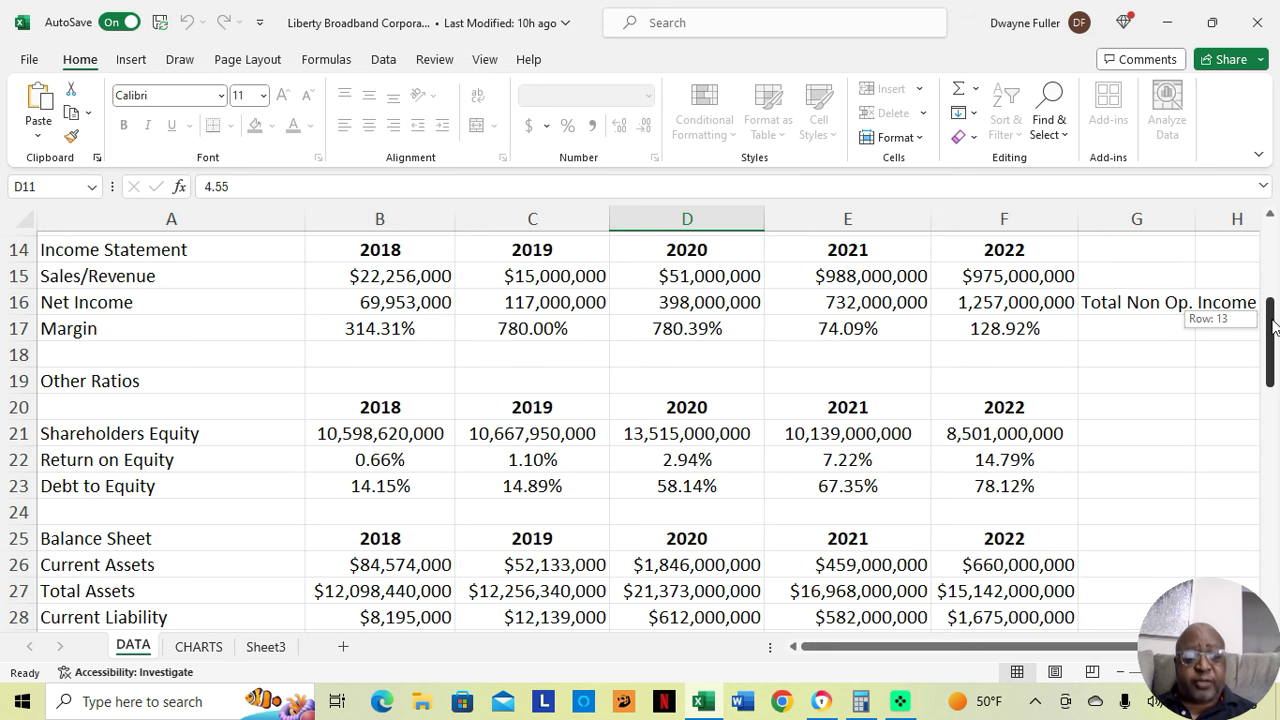
drag(1273, 327, 1274, 360)
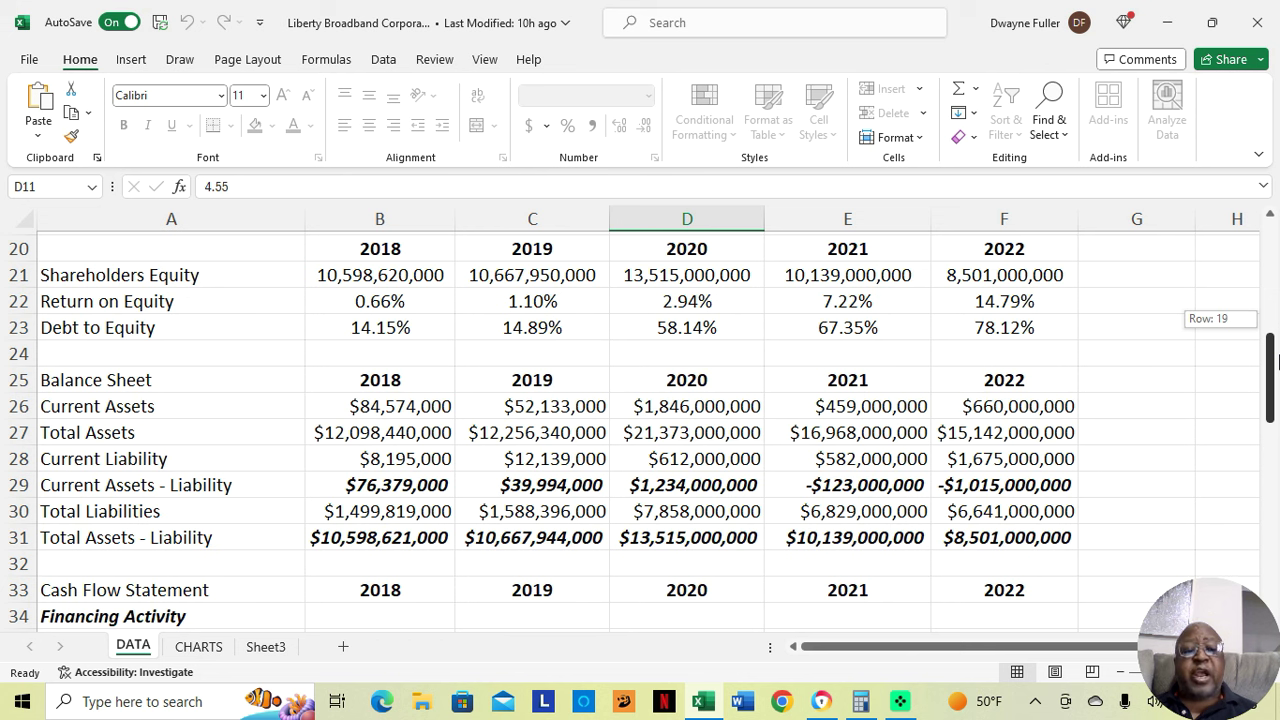
drag(1276, 360, 1276, 360)
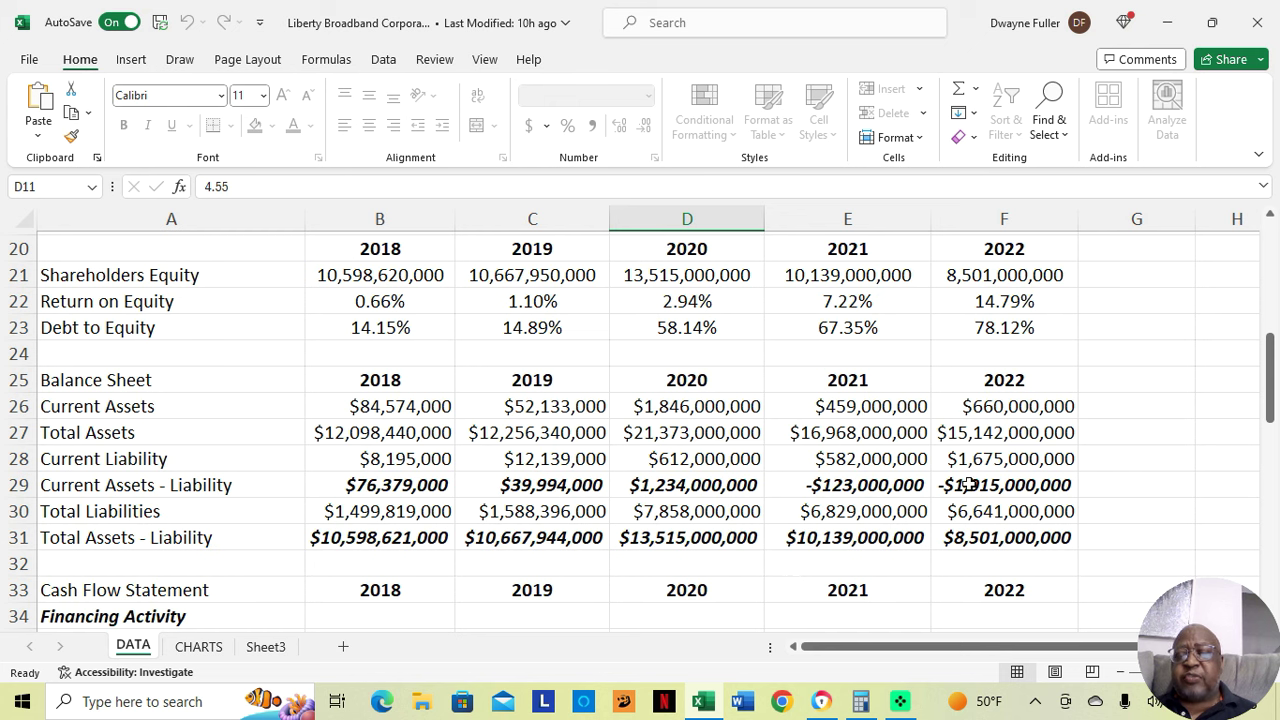
drag(1270, 388, 1270, 345)
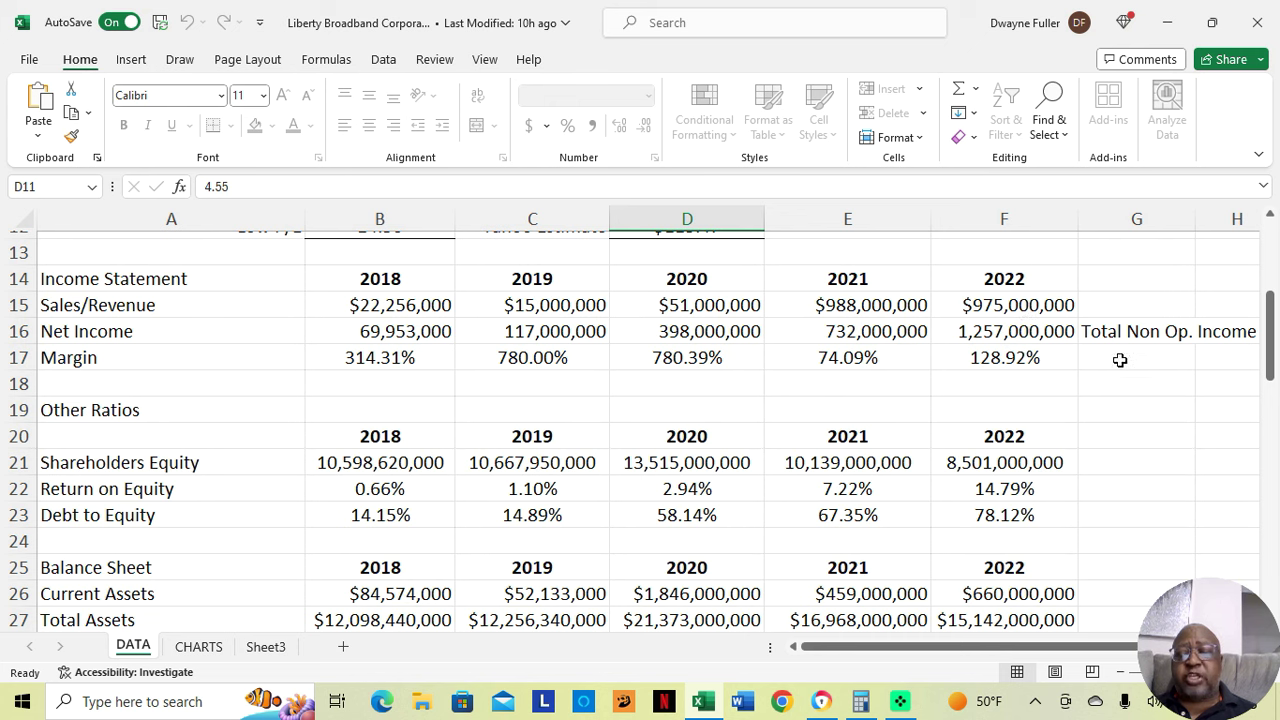
drag(1273, 338, 1273, 338)
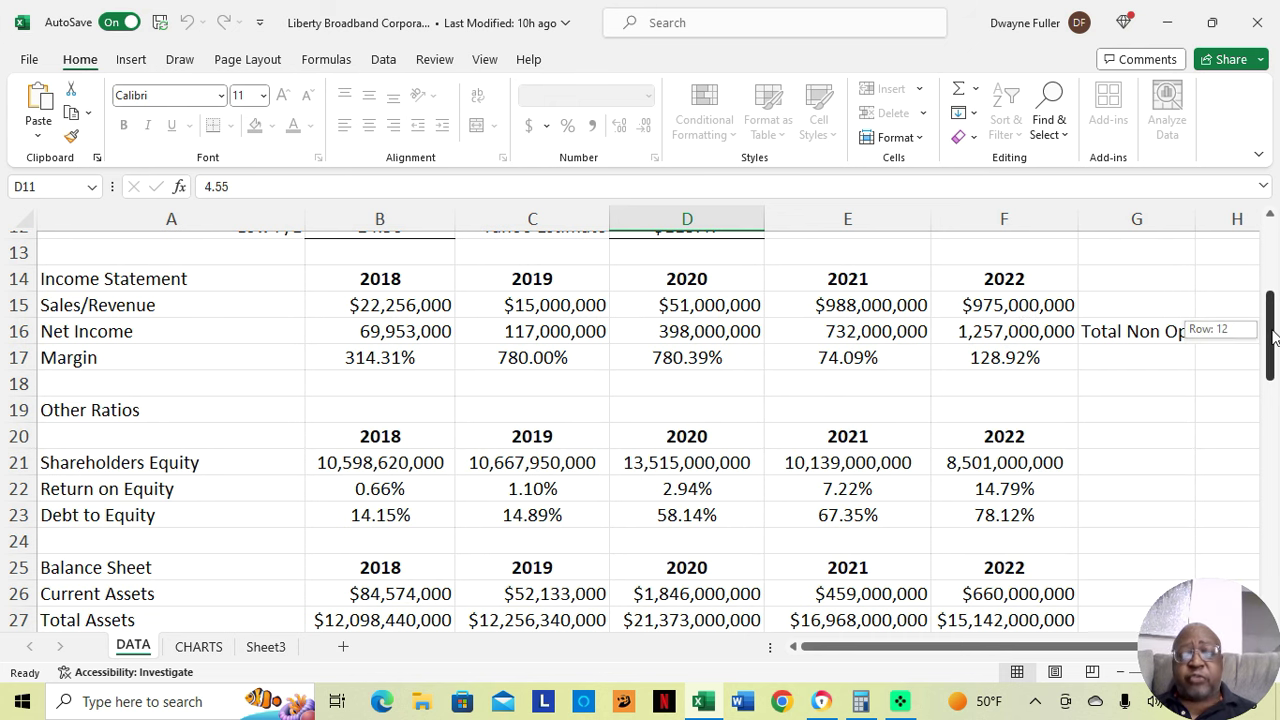
drag(1273, 337, 1277, 376)
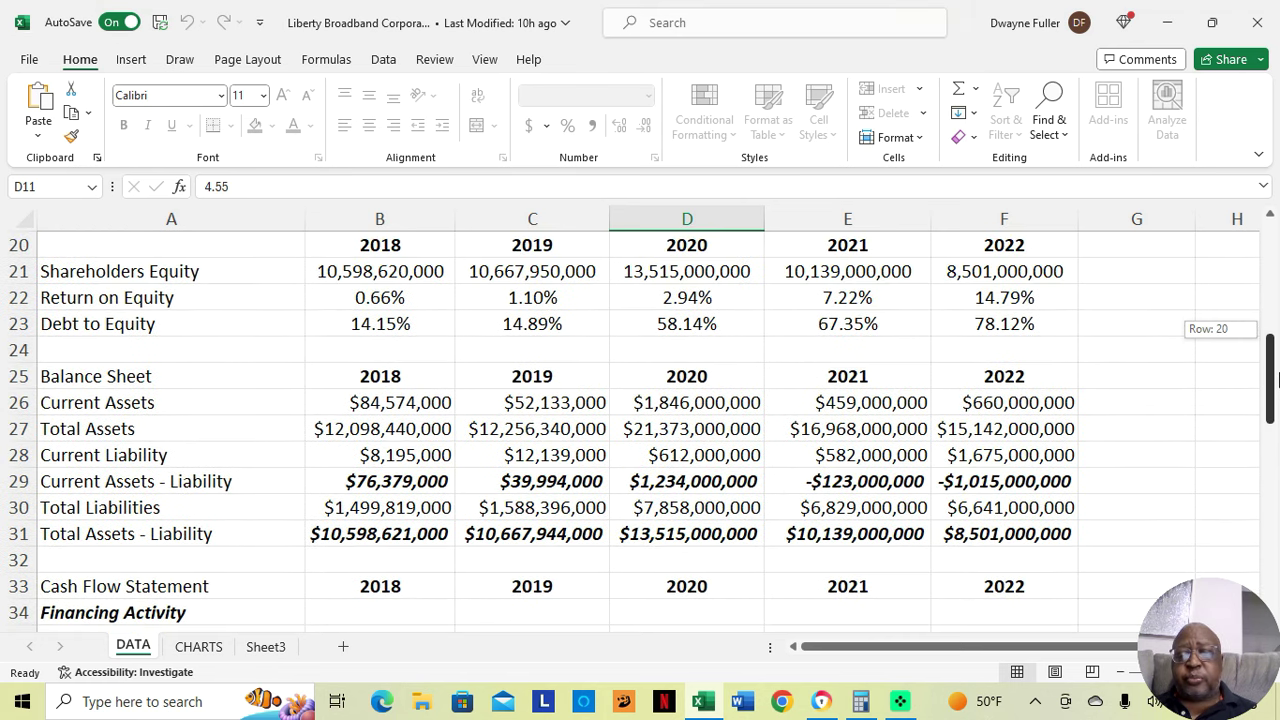
drag(1277, 376, 1276, 376)
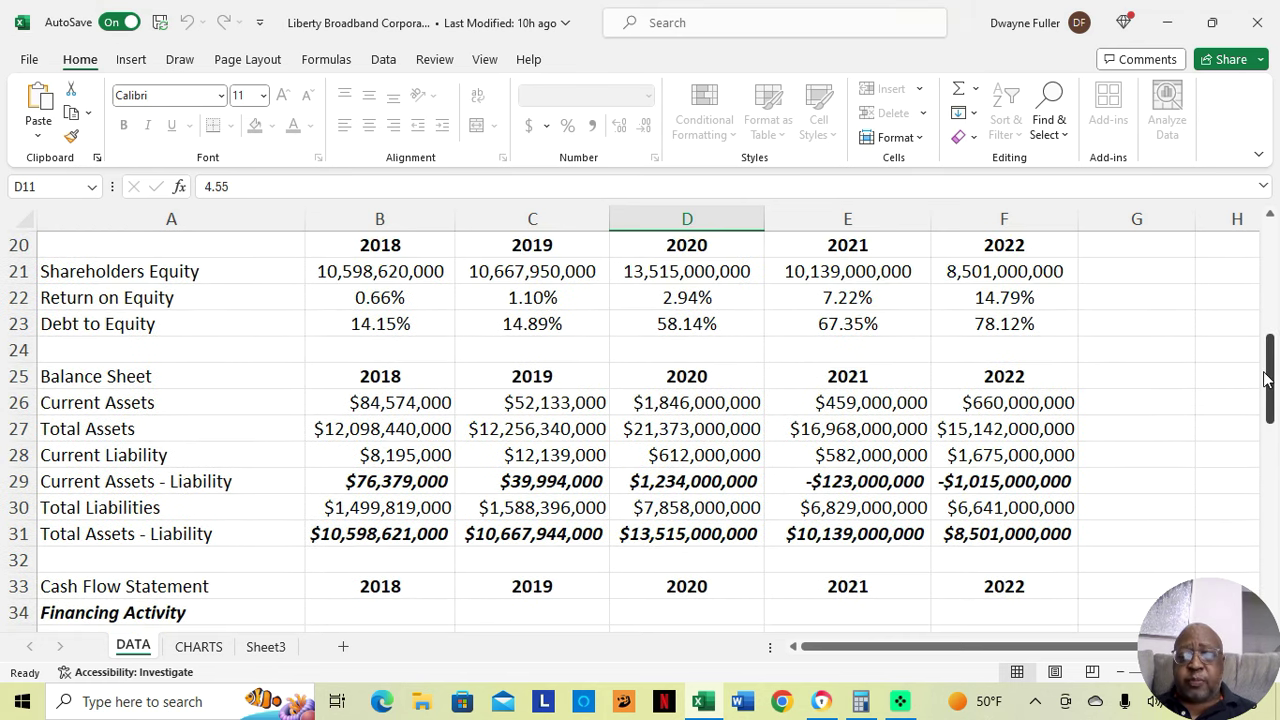
drag(1274, 370, 1274, 370)
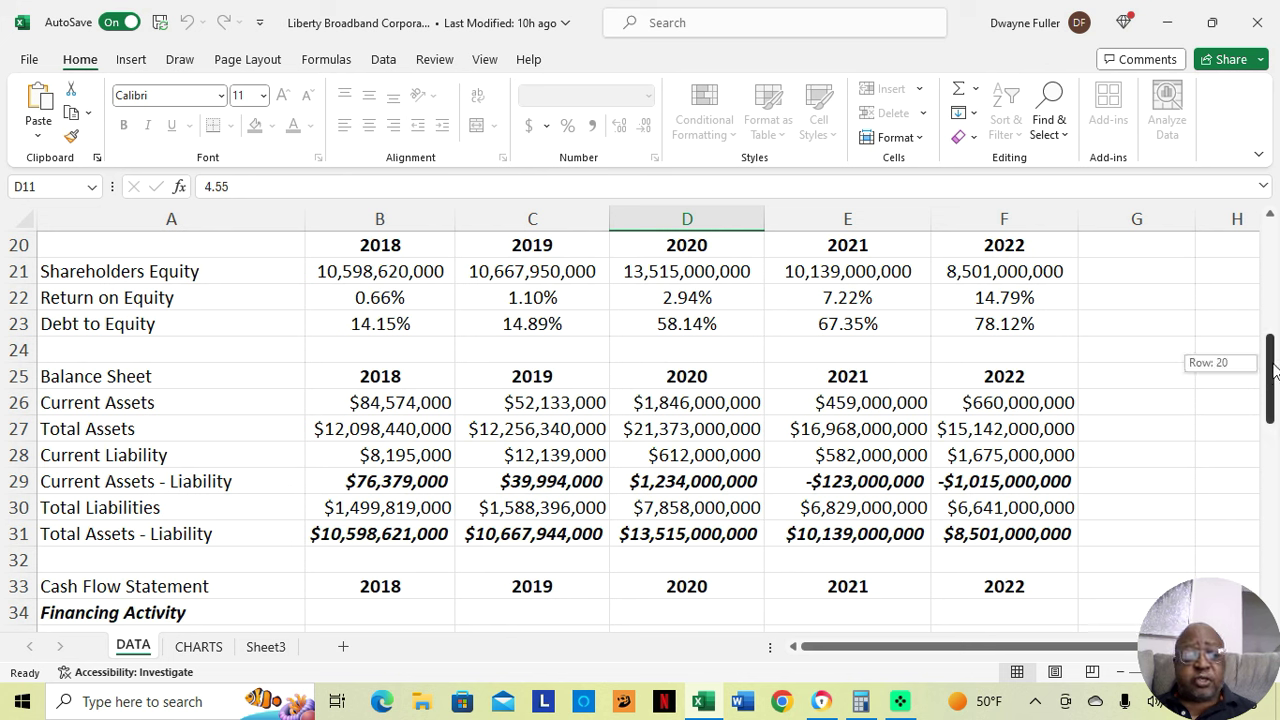
drag(1274, 370, 1274, 370)
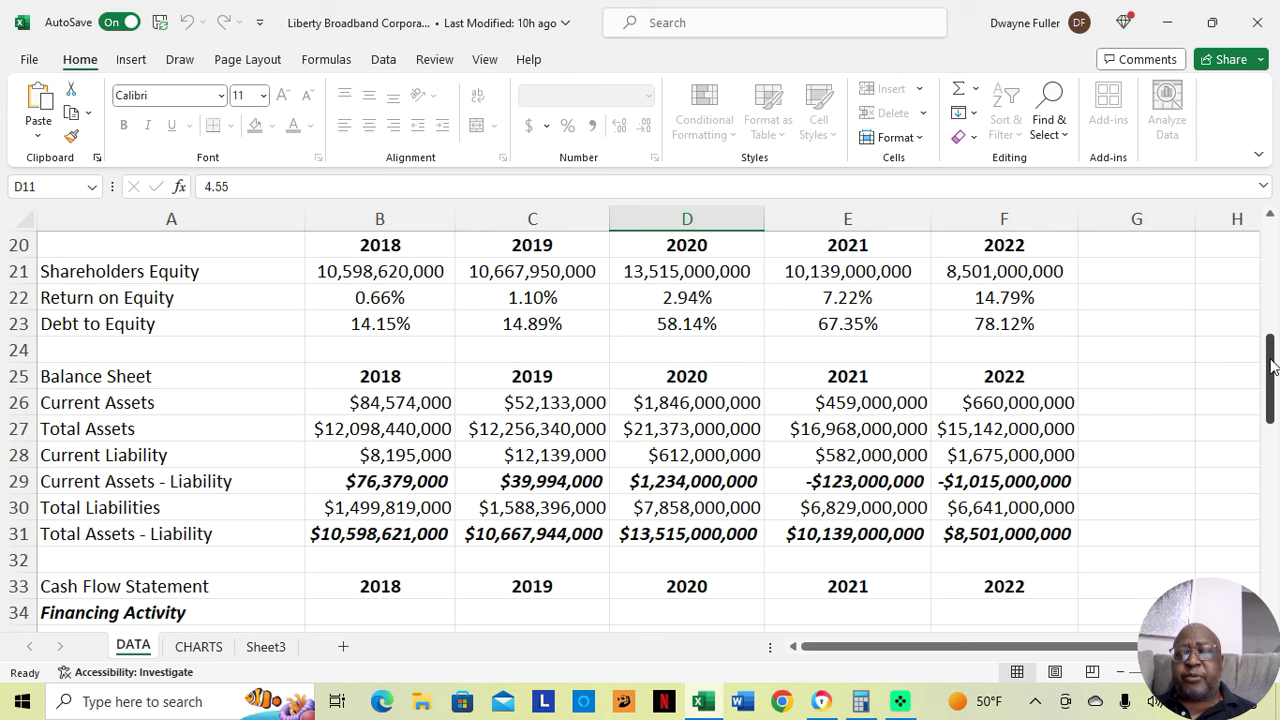
Review the cash flow statement, free cash flow, net income comparison, and the share and management details on the DATA sheet.
drag(1272, 366, 1276, 393)
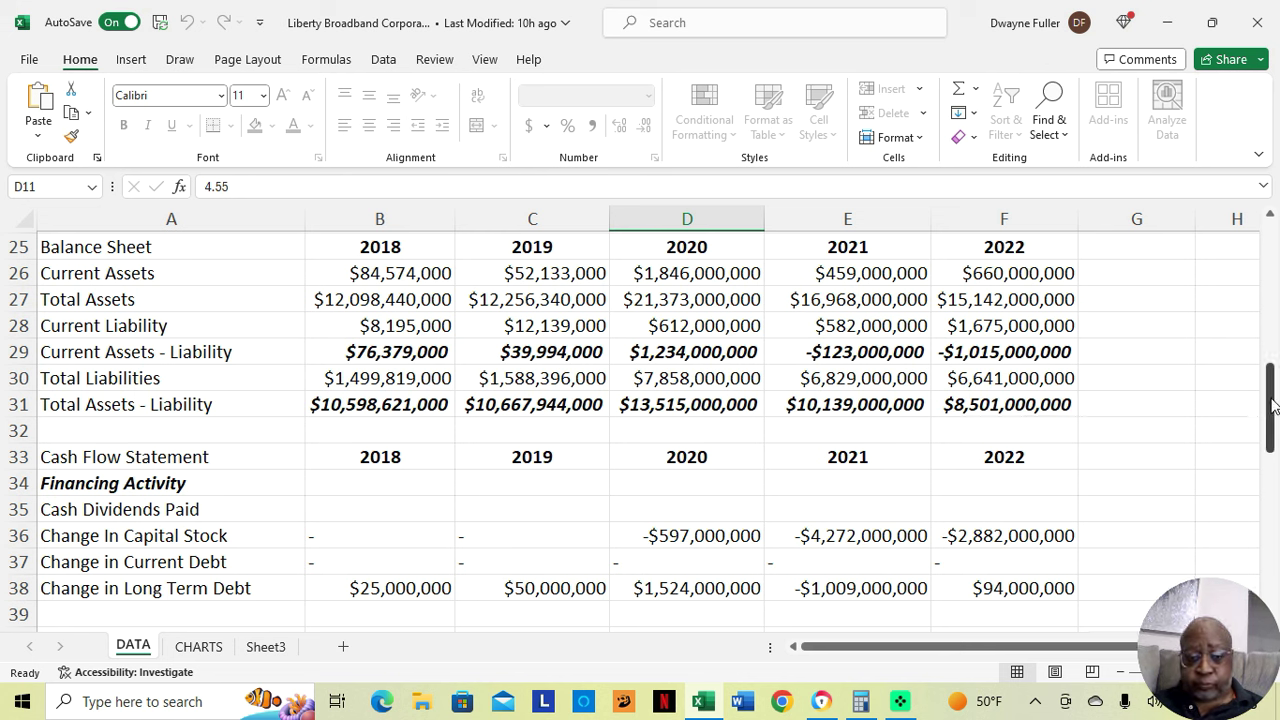
drag(1272, 404, 1276, 452)
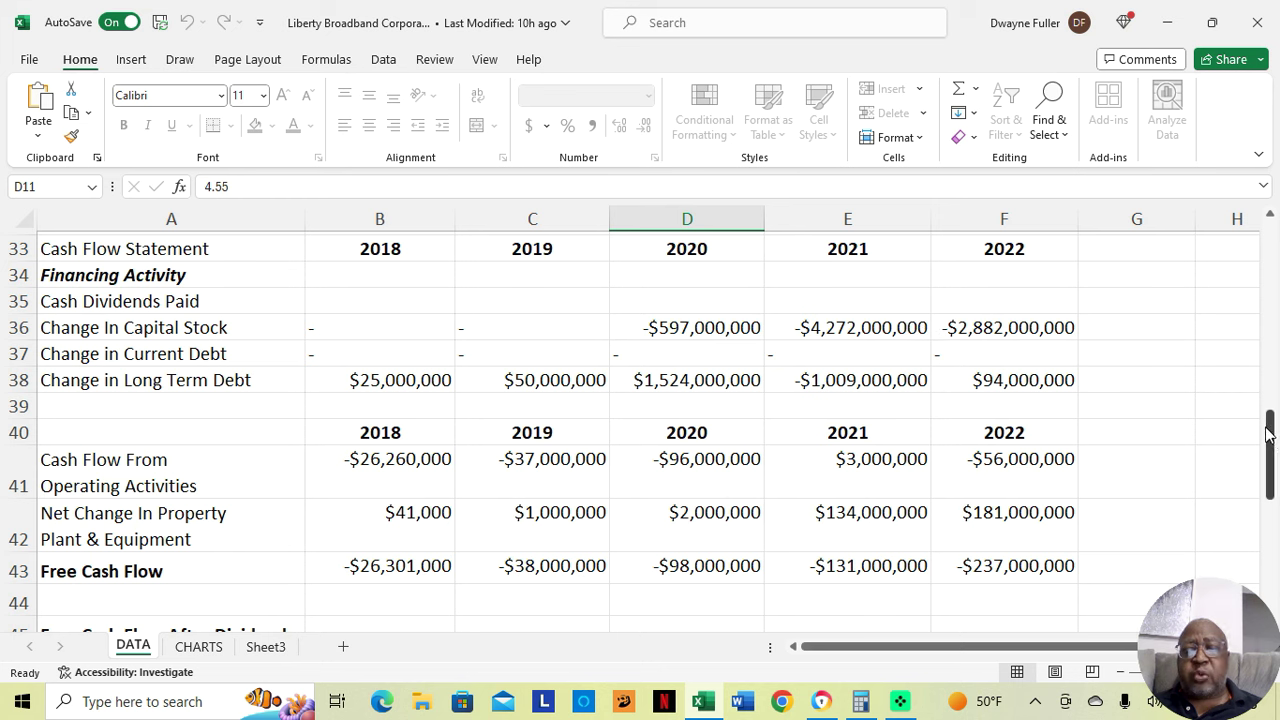
drag(1267, 432, 1274, 478)
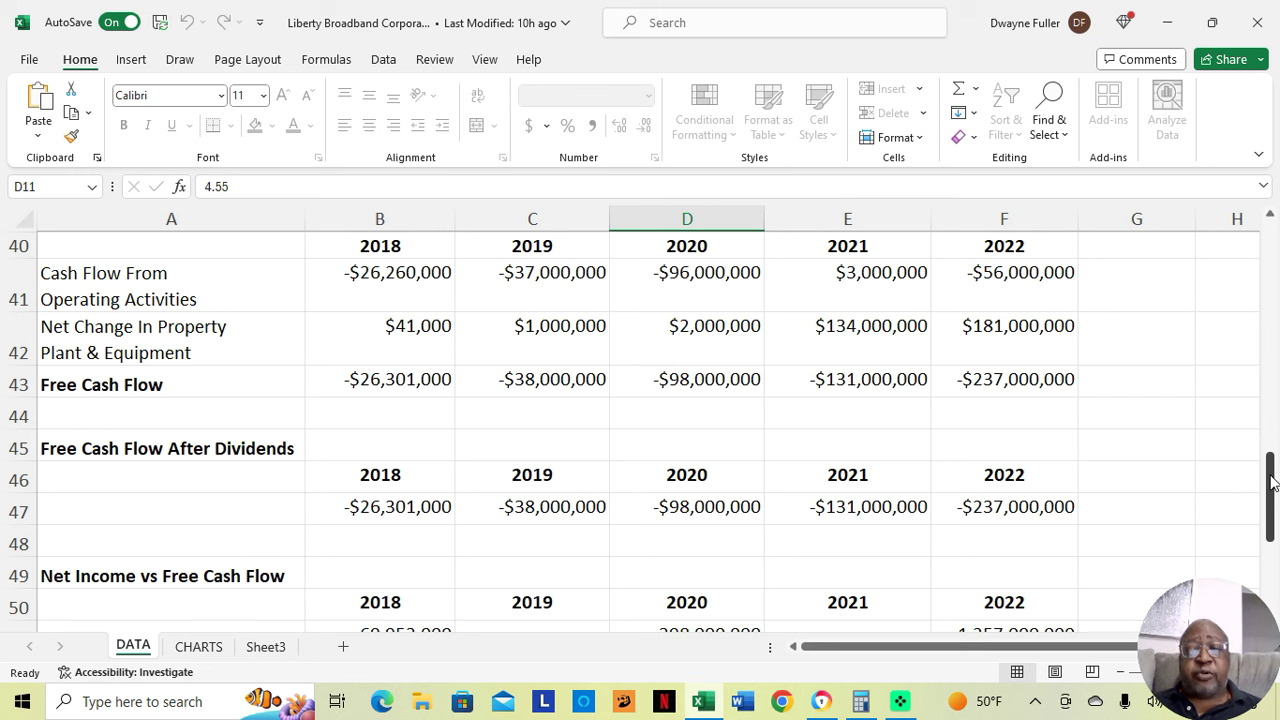
drag(1272, 482, 1272, 482)
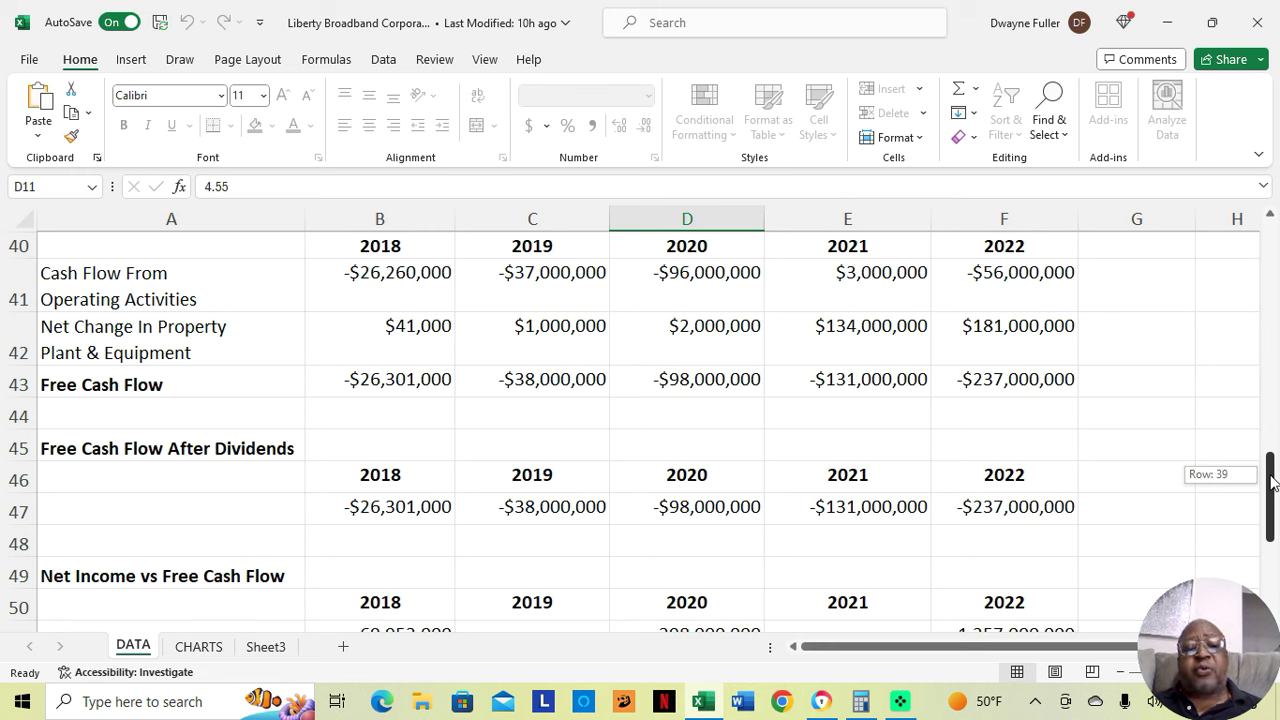
drag(1272, 483, 1277, 591)
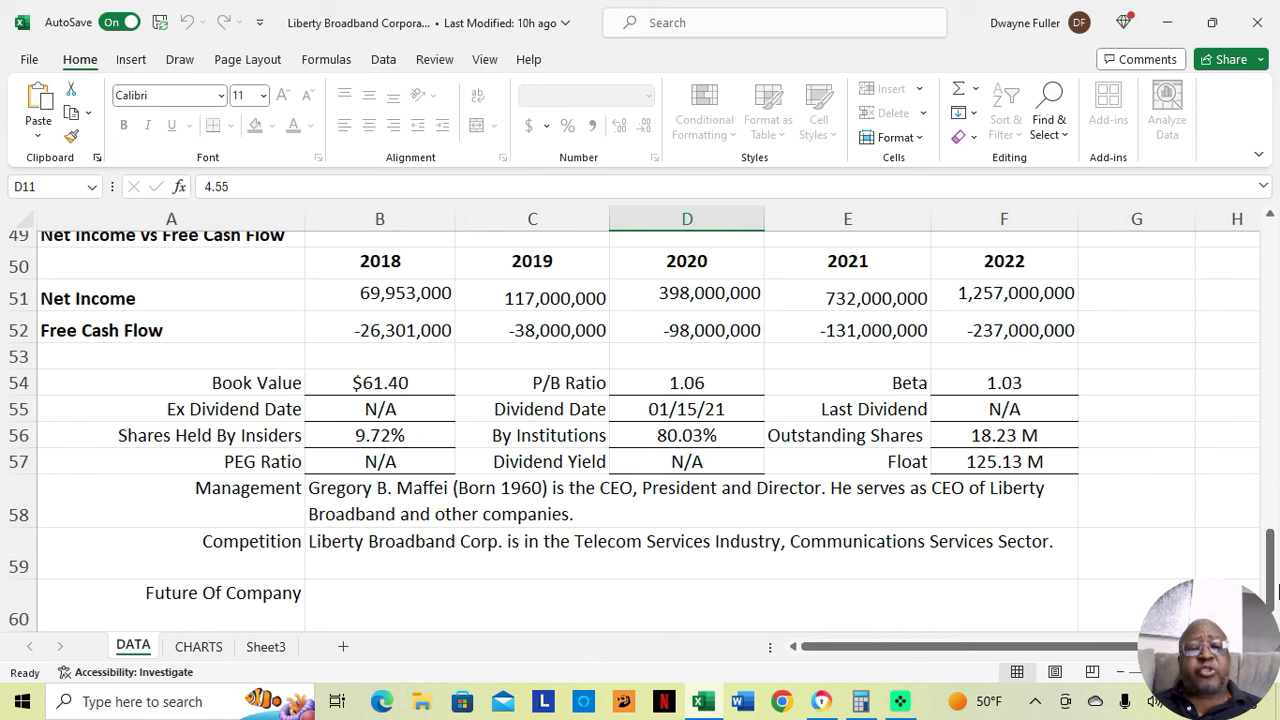